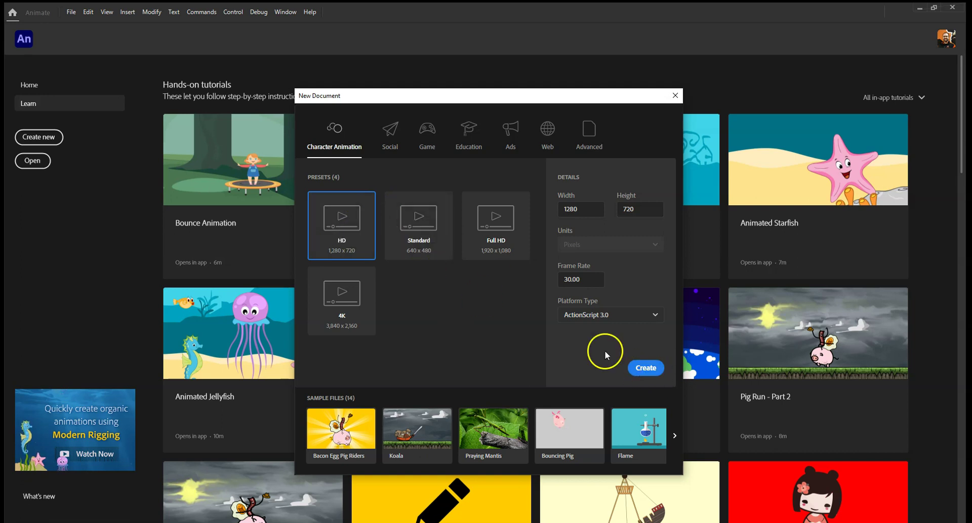
Create a 1280 × 720 HD ActionScript 3.0 document at 30 fps and draw a red rectangle on the left half of the stage.
{"action": "left_click", "coordinate": [645, 367]}
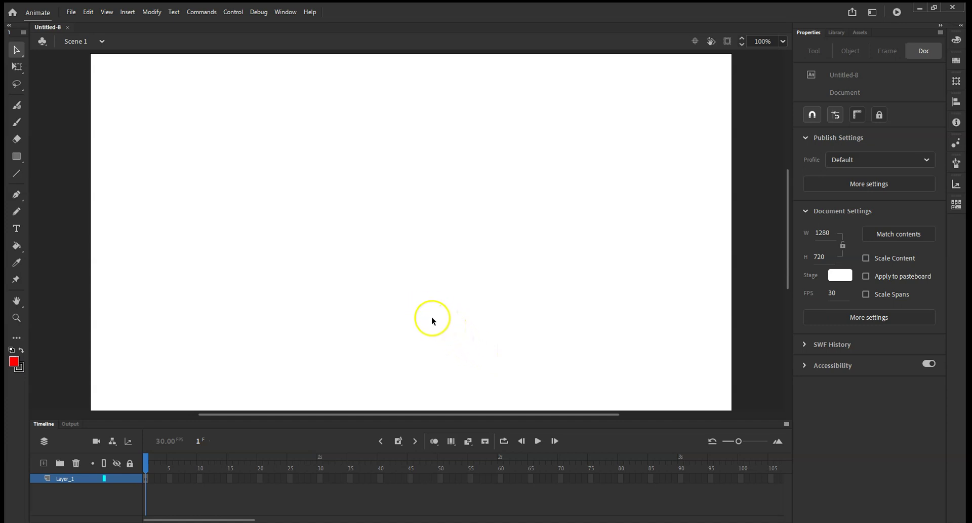
{"action": "left_click", "coordinate": [19, 158]}
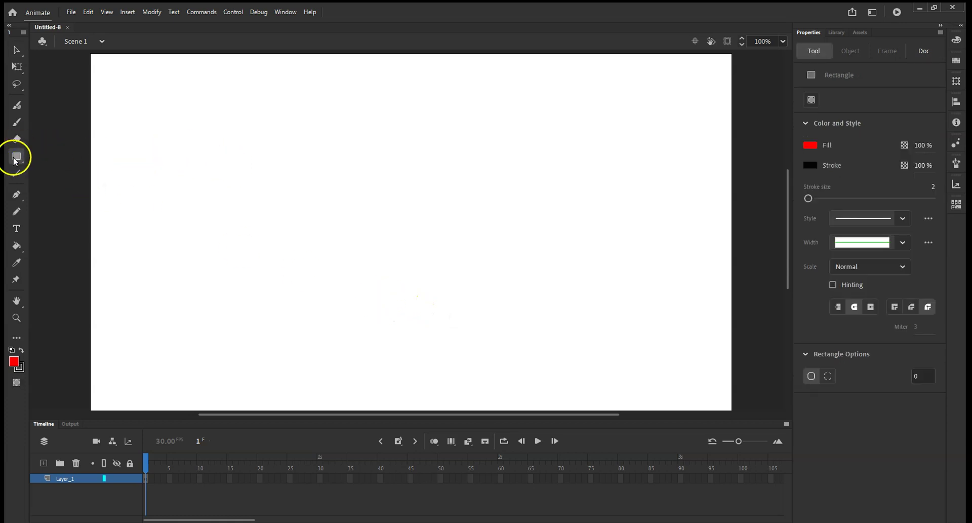
{"action": "left_click_drag", "start_coordinate": [159, 145], "coordinate": [353, 269]}
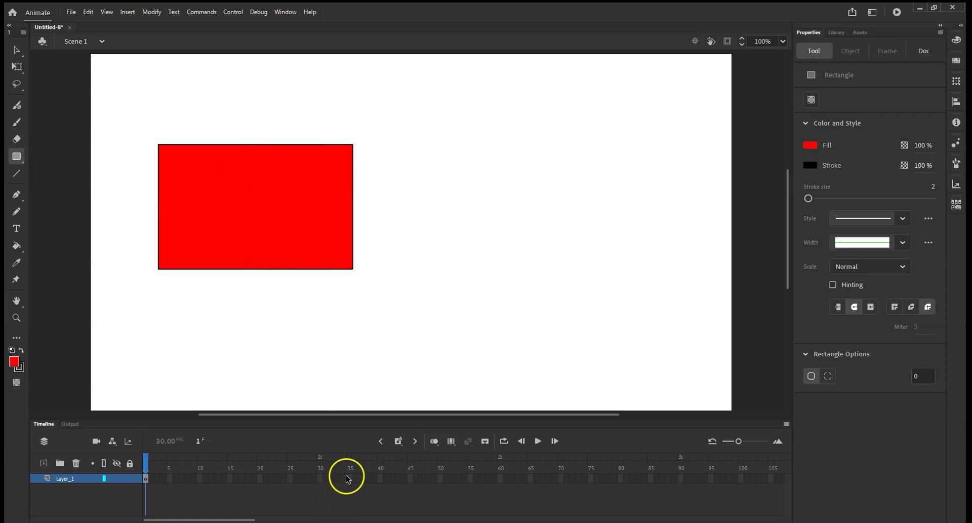
Insert a keyframe at frame 30 and create a classic tween across the span, accepting conversion of its content to a symbol.
{"action": "left_click", "coordinate": [320, 478]}
{"action": "right_click", "coordinate": [320, 478]}
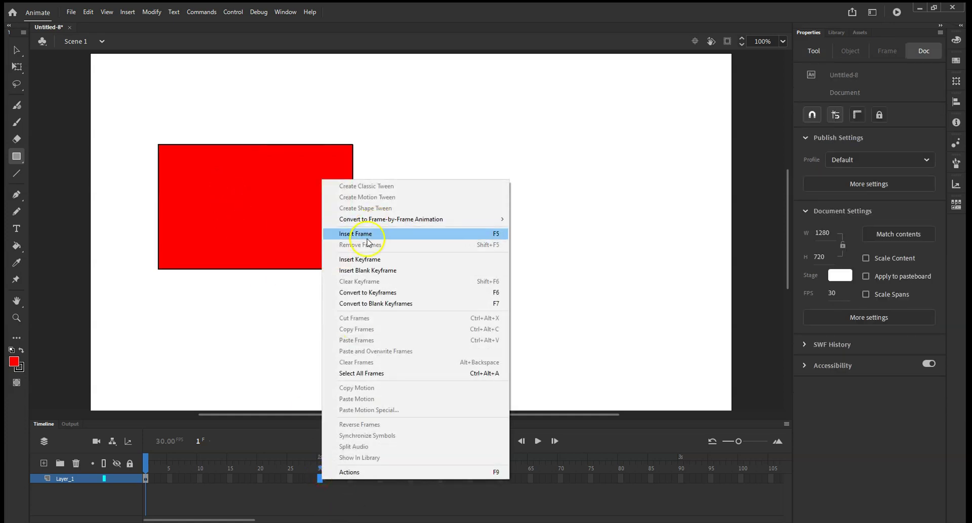
{"action": "left_click", "coordinate": [365, 259]}
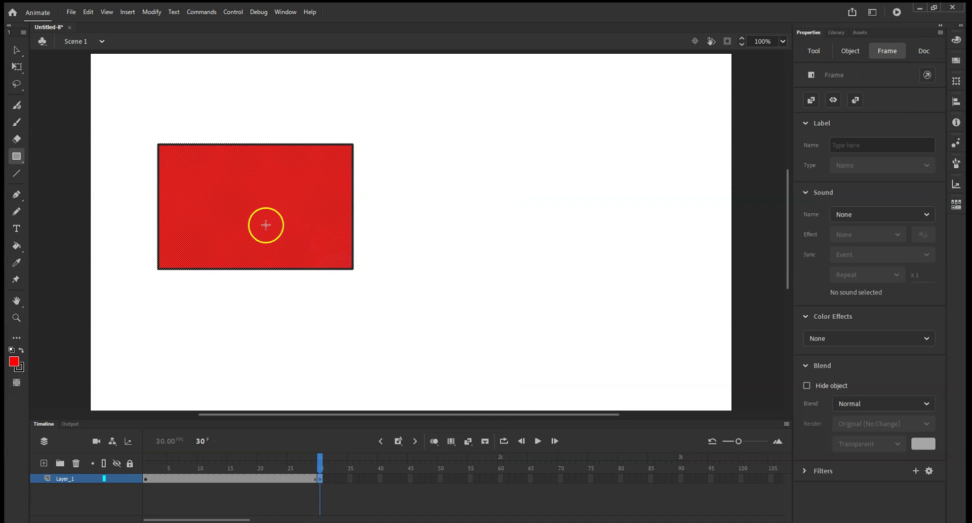
{"action": "right_click", "coordinate": [203, 478]}
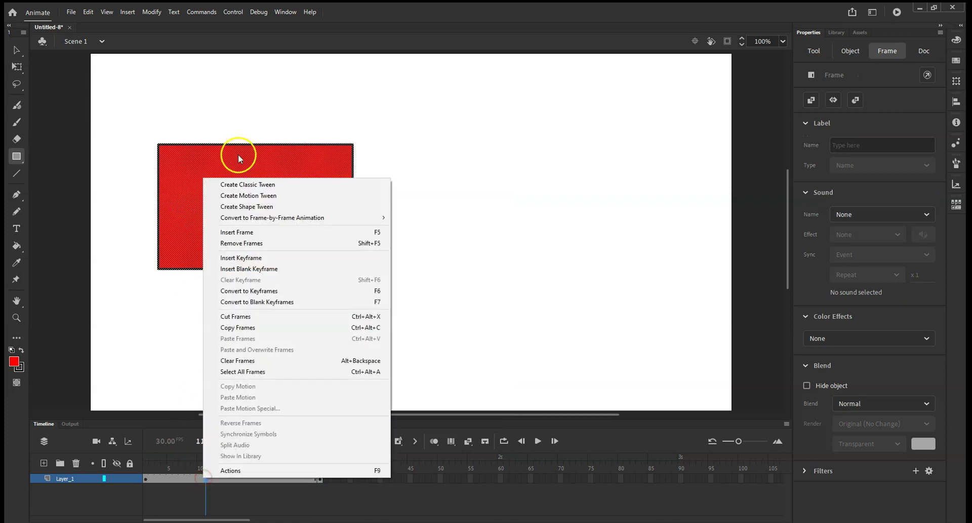
{"action": "left_click", "coordinate": [239, 185]}
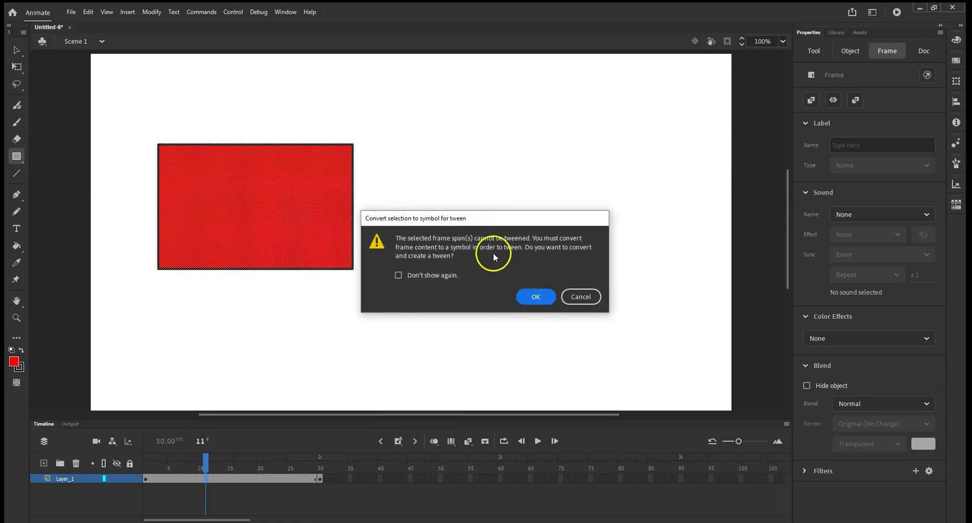
{"action": "left_click", "coordinate": [534, 298]}
Move the rectangle at frame 30 to about X 972, Y 360 and scrub the animation back to frame 1.
{"action": "left_click_drag", "start_coordinate": [207, 461], "coordinate": [320, 461]}
{"action": "left_click", "coordinate": [234, 313]}
{"action": "left_click", "coordinate": [15, 49]}
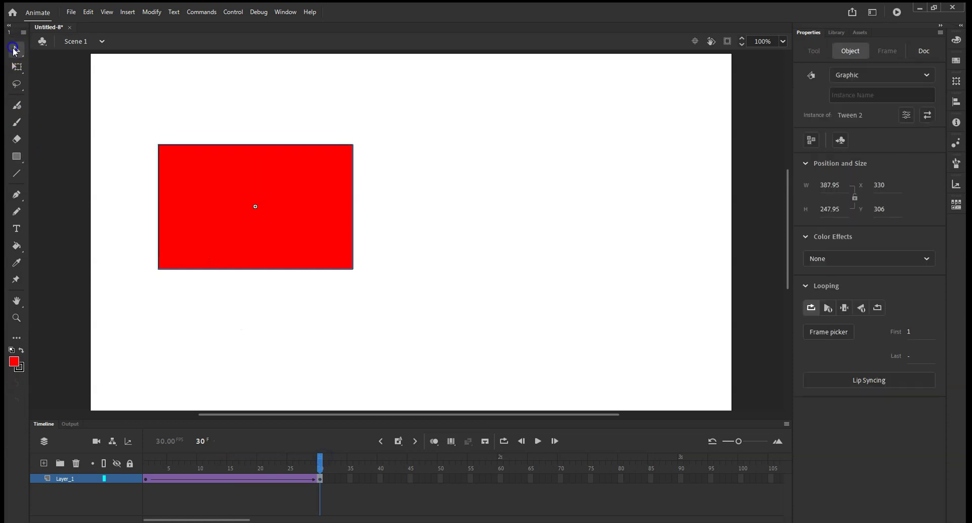
{"action": "left_click_drag", "start_coordinate": [217, 184], "coordinate": [530, 209]}
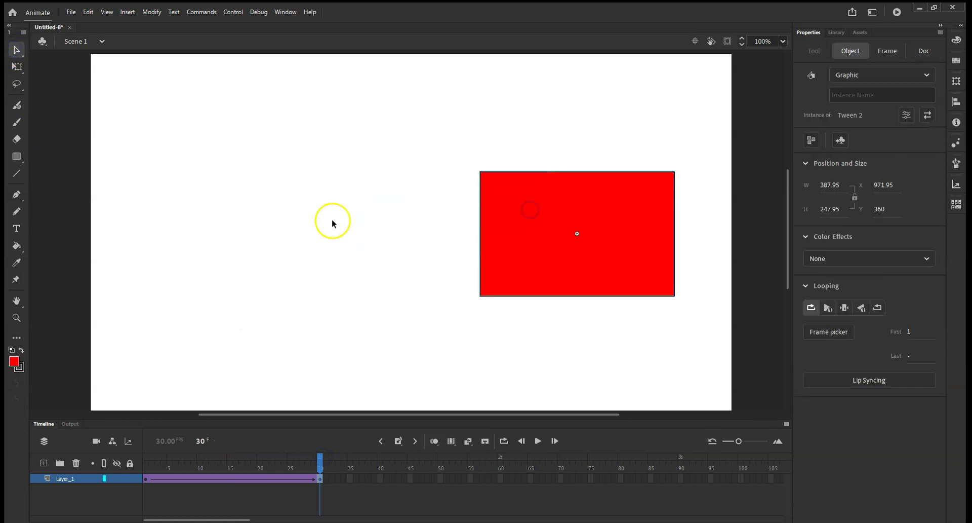
{"action": "left_click_drag", "start_coordinate": [320, 460], "coordinate": [133, 440]}
{"action": "left_click", "coordinate": [246, 380]}
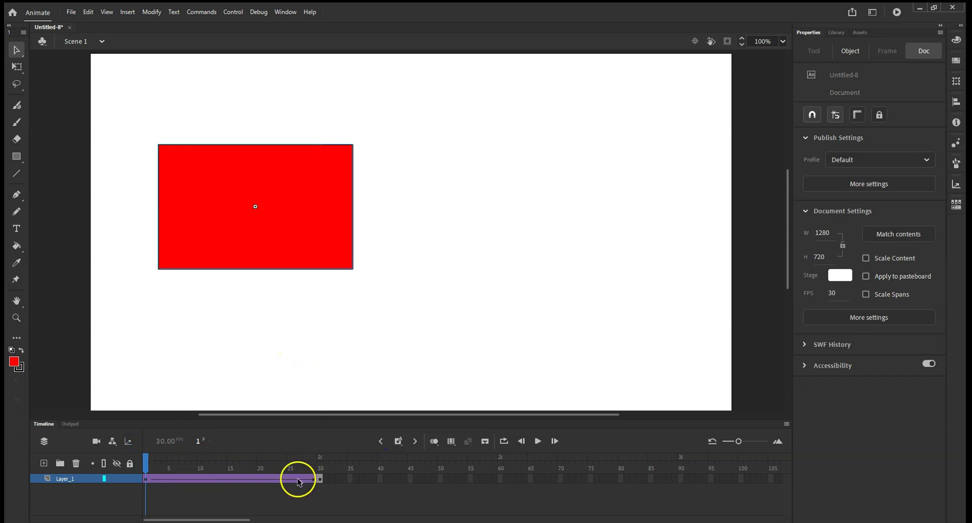
Remove the classic tween and delete the rectangle from both frame 30 and frame 1.
{"action": "right_click", "coordinate": [298, 480]}
{"action": "left_click", "coordinate": [356, 185]}
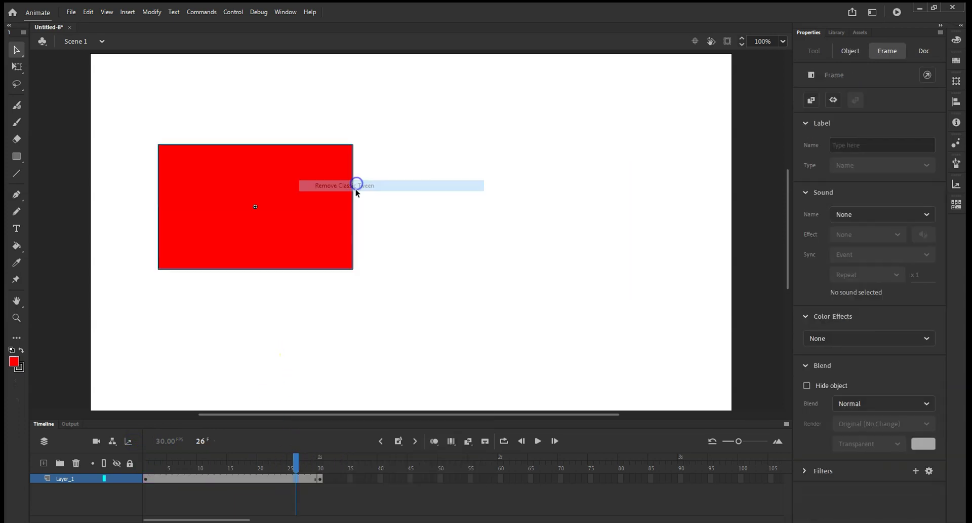
{"action": "right_click", "coordinate": [321, 479]}
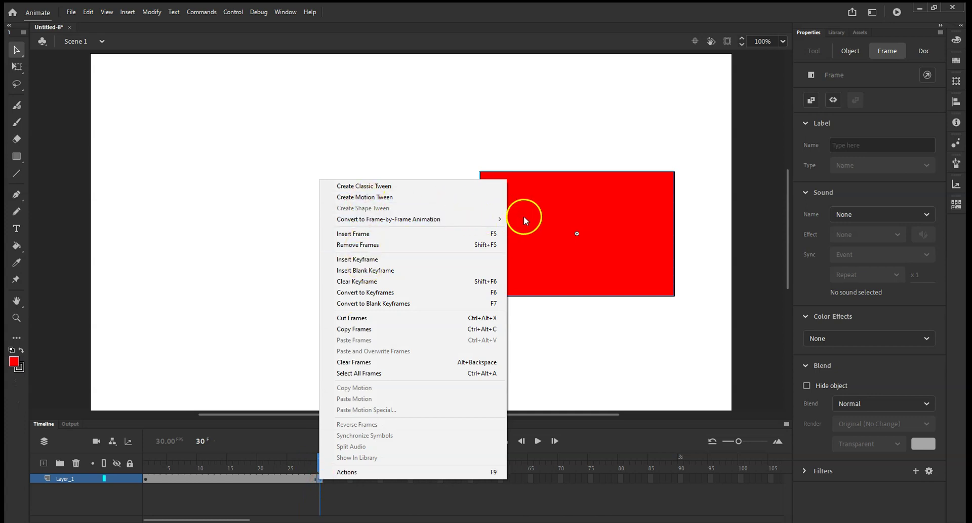
{"action": "left_click", "coordinate": [540, 211]}
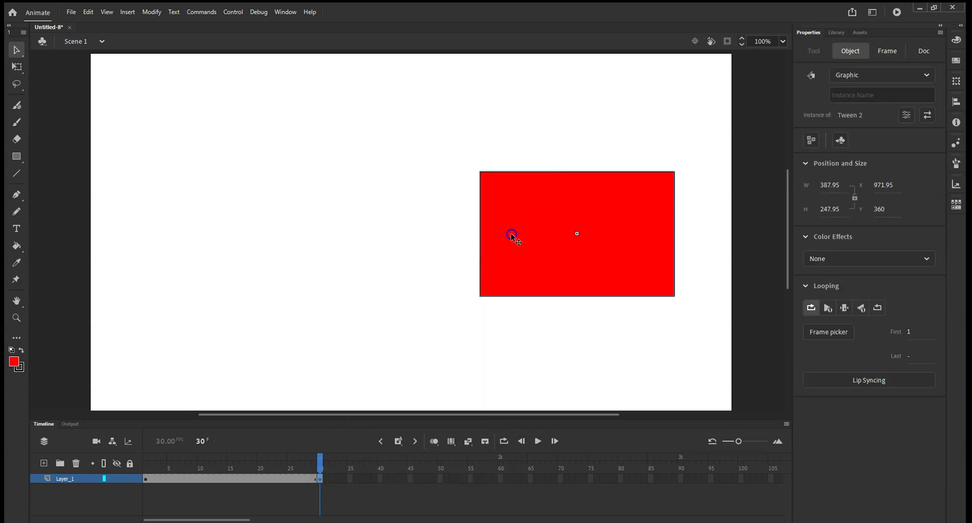
{"action": "key", "text": "Delete"}
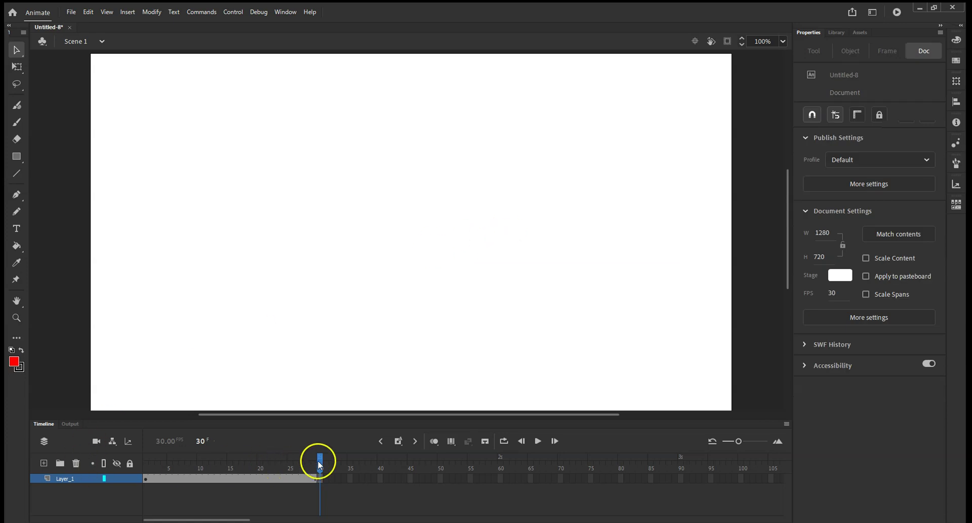
{"action": "left_click_drag", "start_coordinate": [319, 463], "coordinate": [130, 453]}
{"action": "left_click", "coordinate": [196, 261]}
{"action": "key", "text": "Delete"}
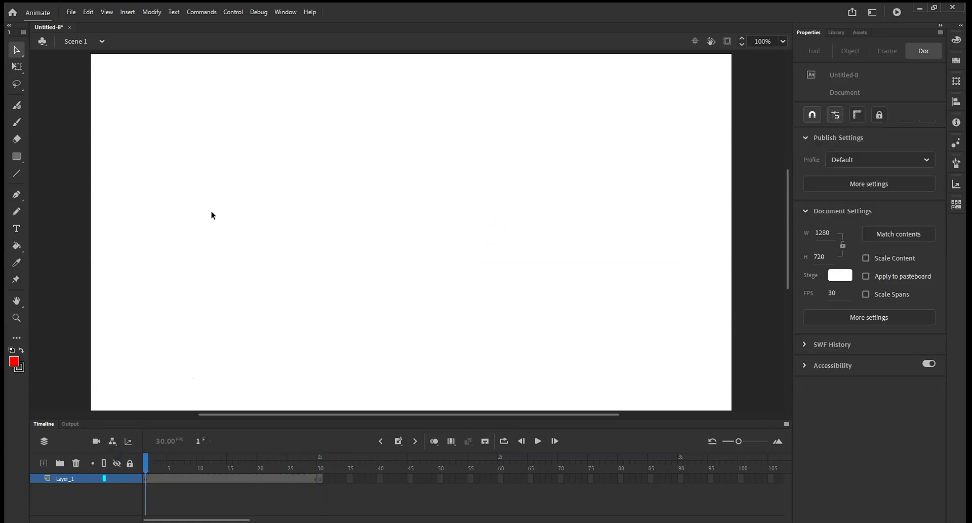
Draw a red rectangle about 442 by 278 px at frame 1, try a shape tween on its span and undo the tween.
{"action": "left_click", "coordinate": [16, 156]}
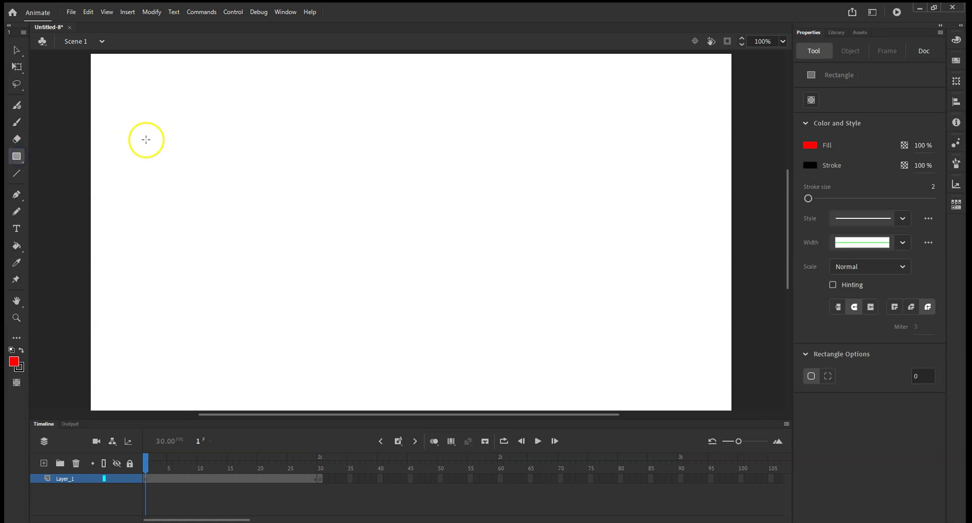
{"action": "left_click_drag", "start_coordinate": [146, 139], "coordinate": [368, 279]}
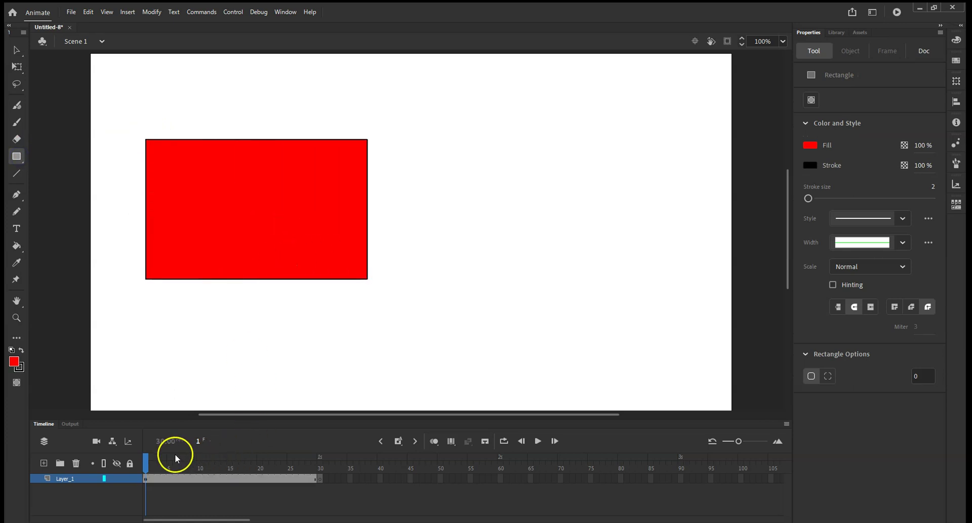
{"action": "right_click", "coordinate": [182, 478]}
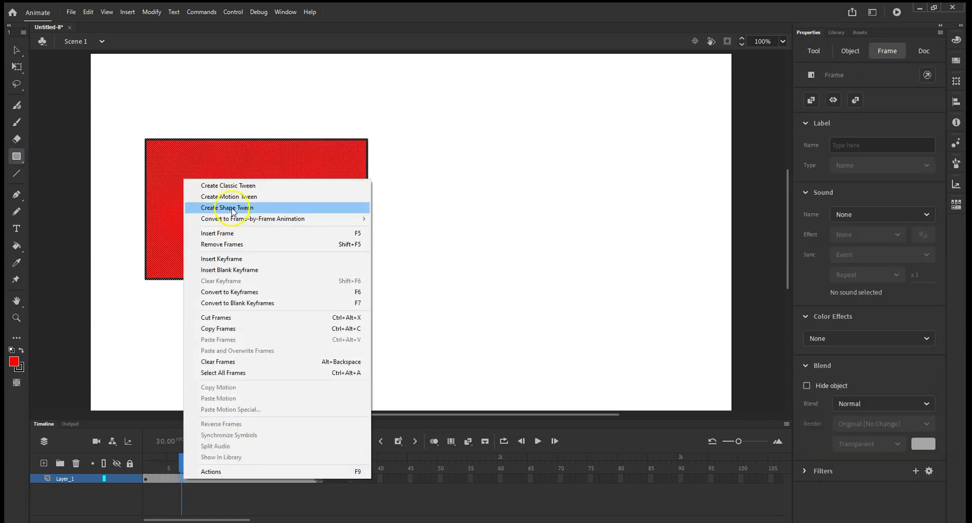
{"action": "left_click", "coordinate": [232, 208]}
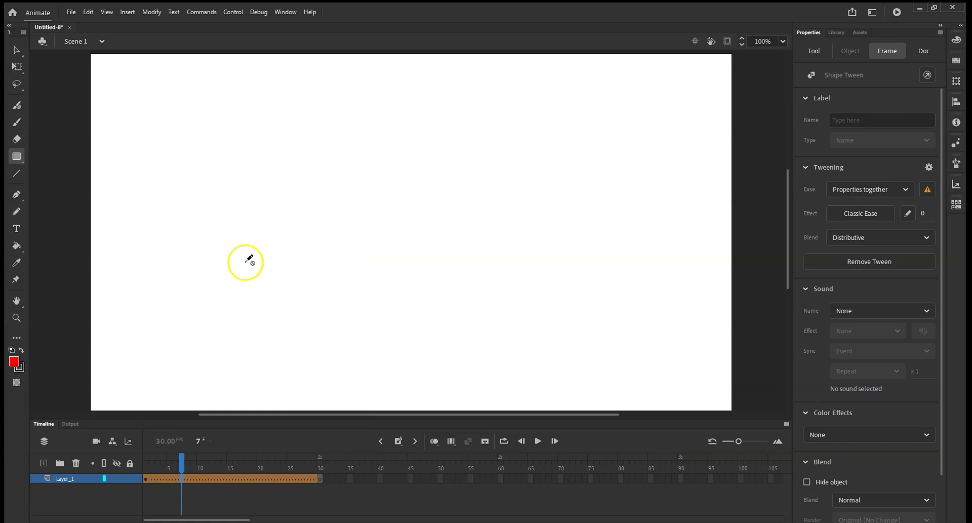
{"action": "key", "text": "ctrl+z"}
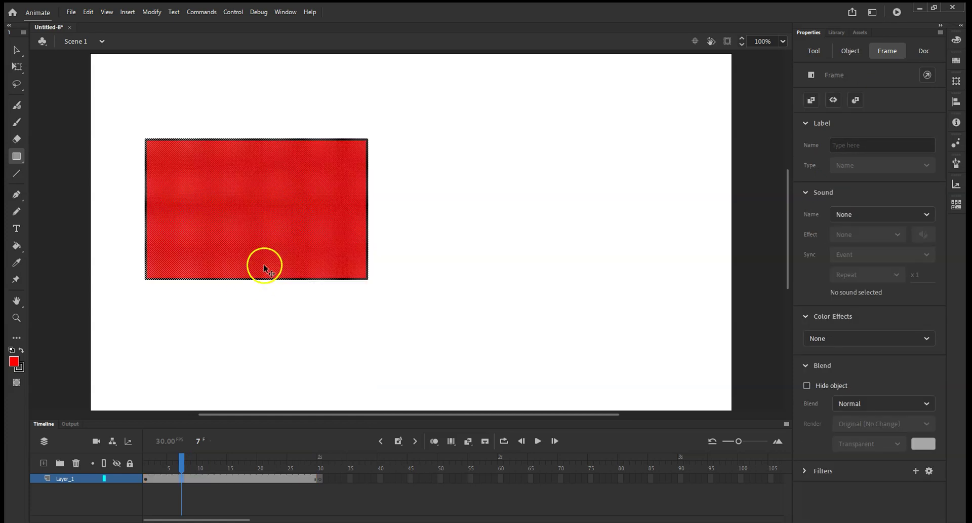
Insert a blank keyframe at frame 7 and replace Layer_1 with a new layer.
{"action": "left_click", "coordinate": [16, 50]}
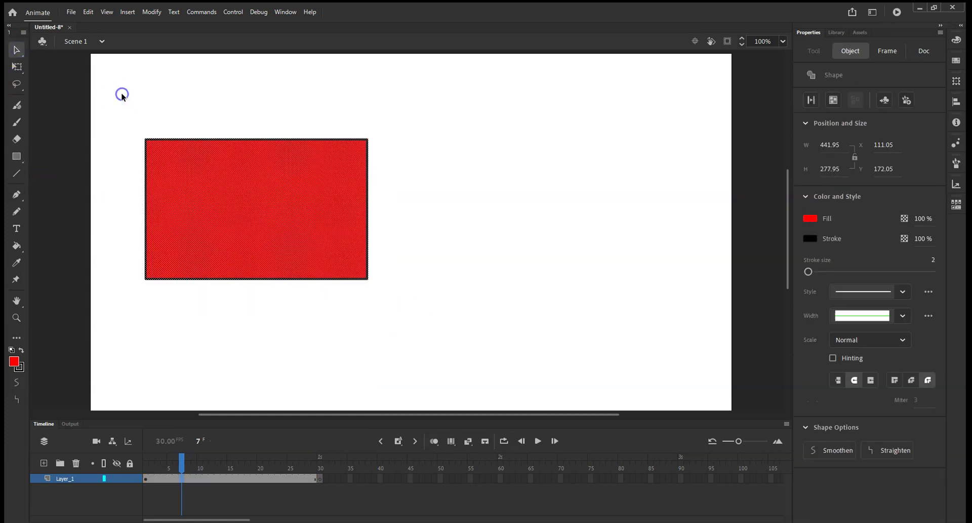
{"action": "key", "text": "F7"}
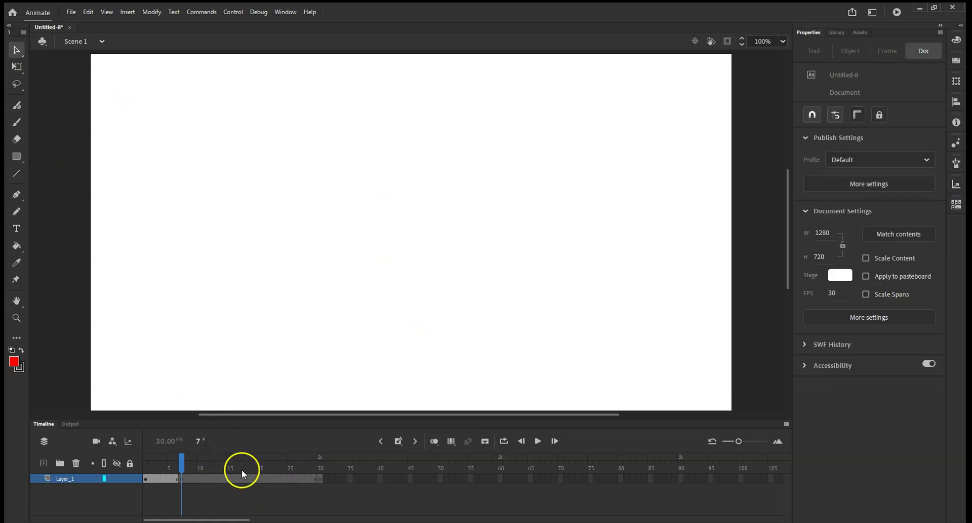
{"action": "left_click", "coordinate": [44, 462]}
{"action": "left_click", "coordinate": [77, 487]}
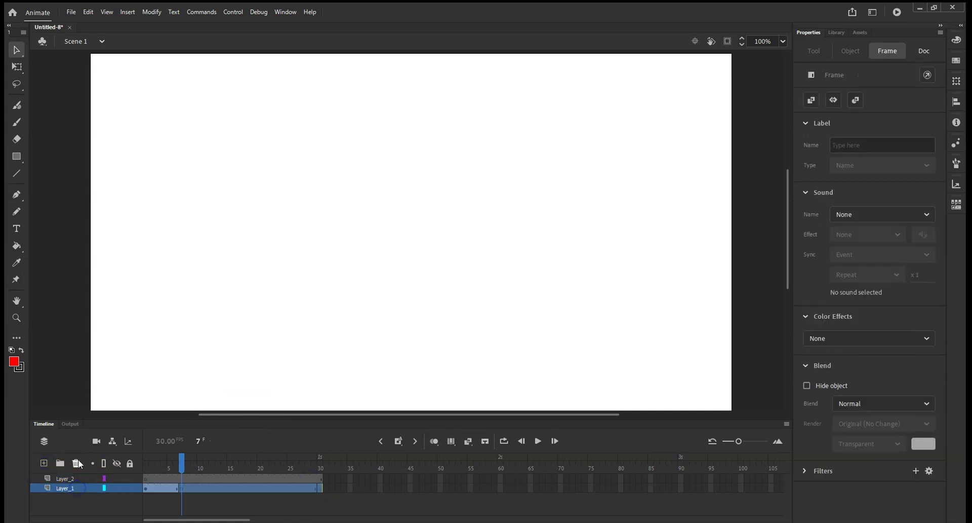
{"action": "left_click", "coordinate": [77, 463]}
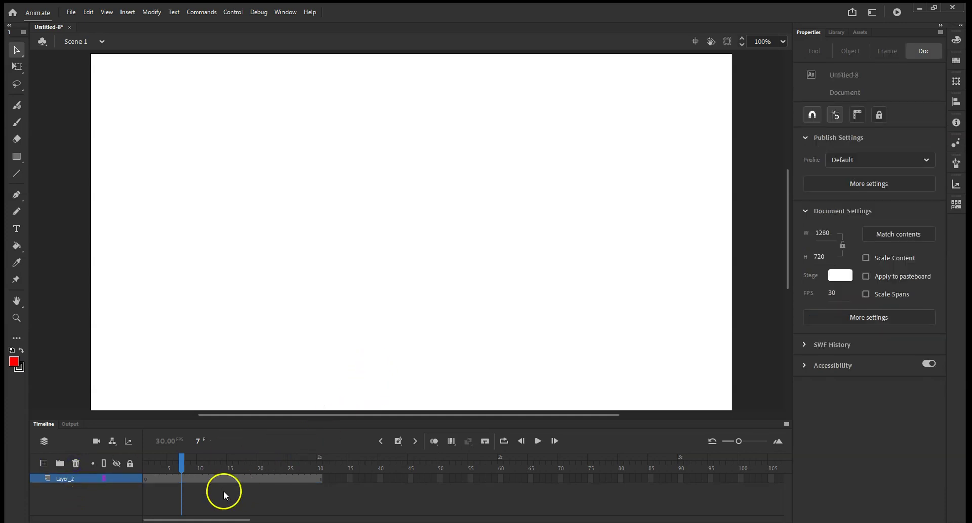
Remove all the frames in the remaining layer's span from frame 1 onward.
{"action": "left_click_drag", "start_coordinate": [325, 478], "coordinate": [118, 493]}
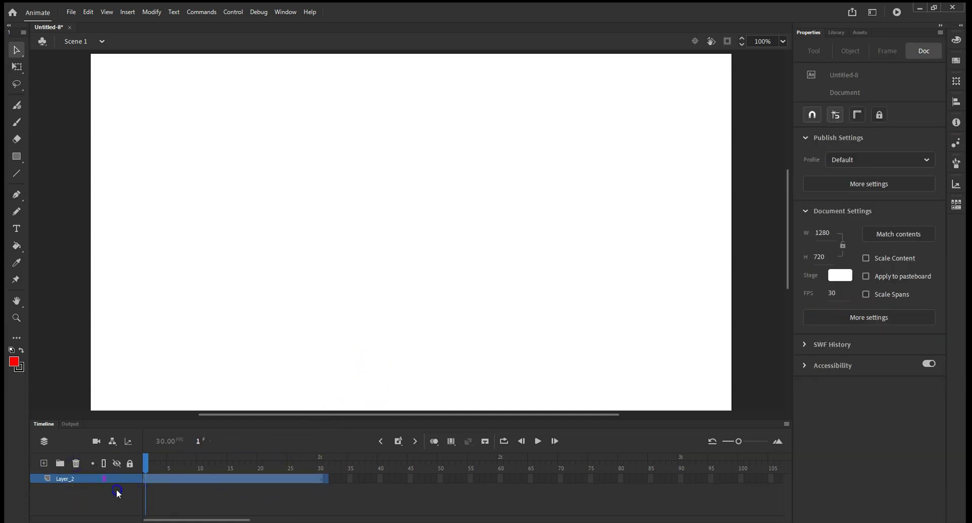
{"action": "right_click", "coordinate": [229, 478]}
{"action": "left_click", "coordinate": [271, 241]}
{"action": "left_click", "coordinate": [289, 501]}
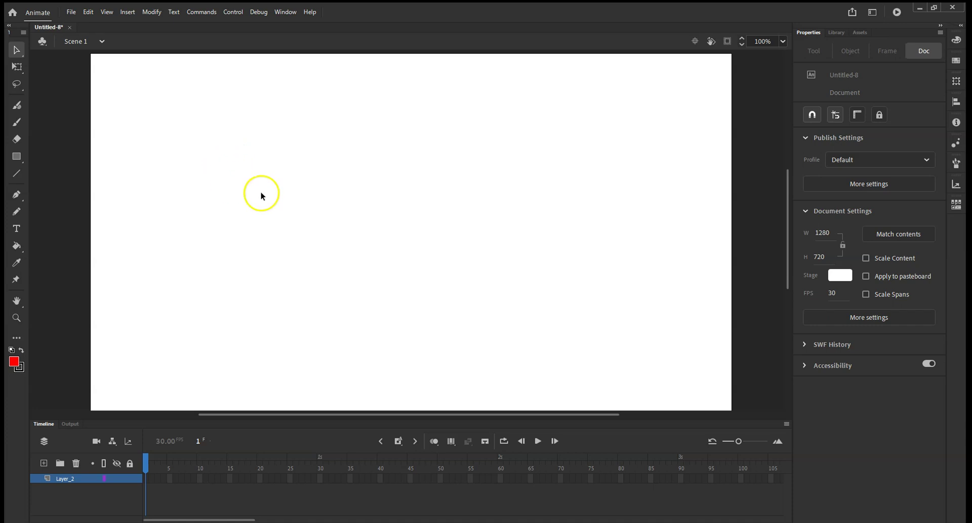
Draw a five-pointed star with a red radial gradient fill in the stage's upper-left corner using the PolyStar tool.
{"action": "left_click", "coordinate": [17, 157]}
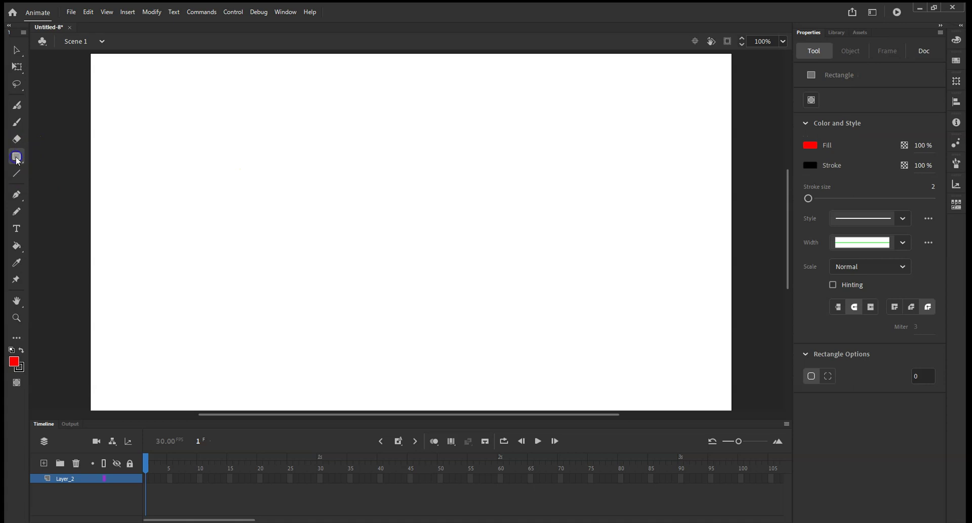
{"action": "left_click", "coordinate": [17, 159]}
{"action": "left_click_drag", "start_coordinate": [17, 160], "coordinate": [55, 225]}
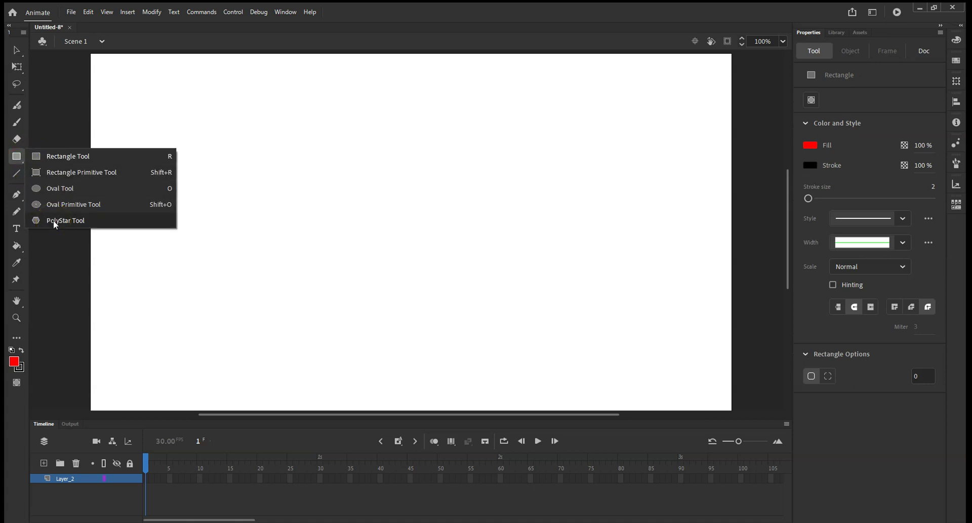
{"action": "left_click", "coordinate": [55, 221]}
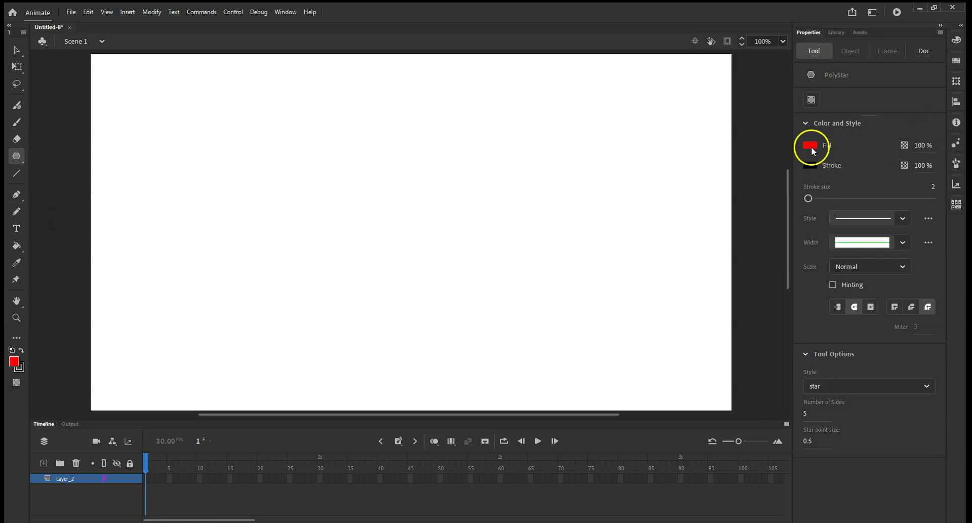
{"action": "left_click", "coordinate": [810, 146]}
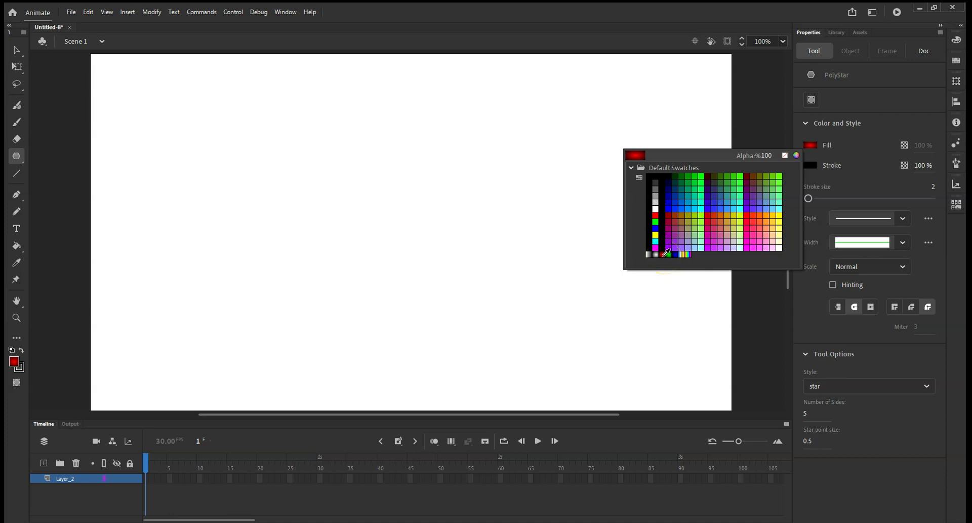
{"action": "left_click", "coordinate": [664, 254]}
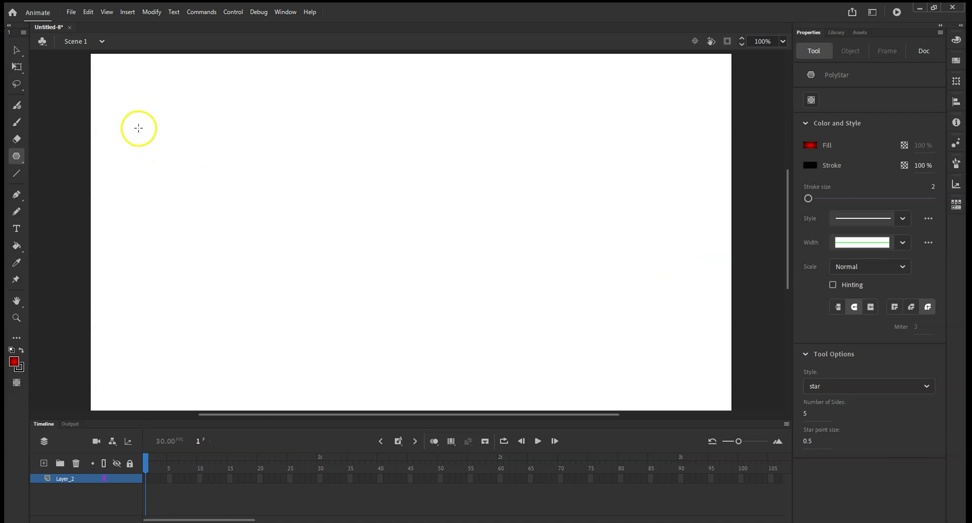
{"action": "left_click_drag", "start_coordinate": [145, 126], "coordinate": [193, 152]}
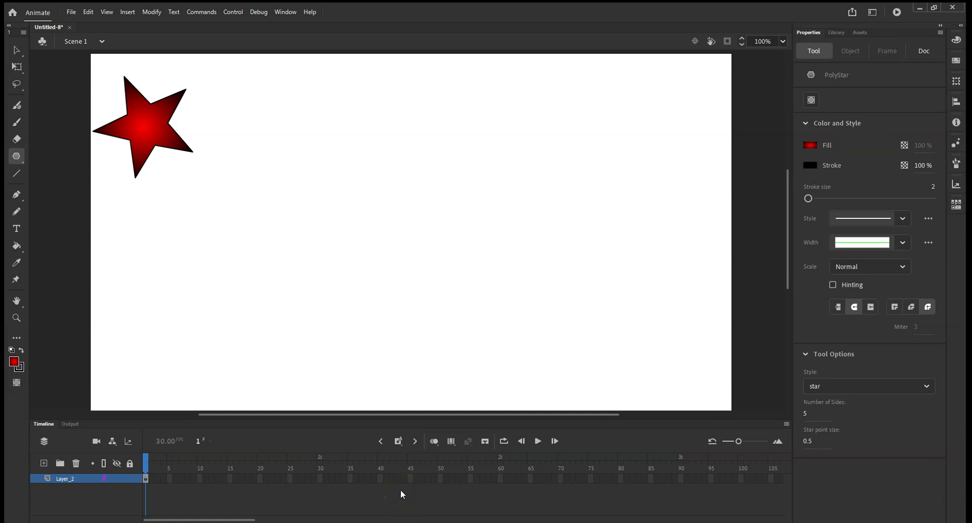
Extend the star's layer to frame 60 by inserting a frame.
{"action": "left_click", "coordinate": [502, 478]}
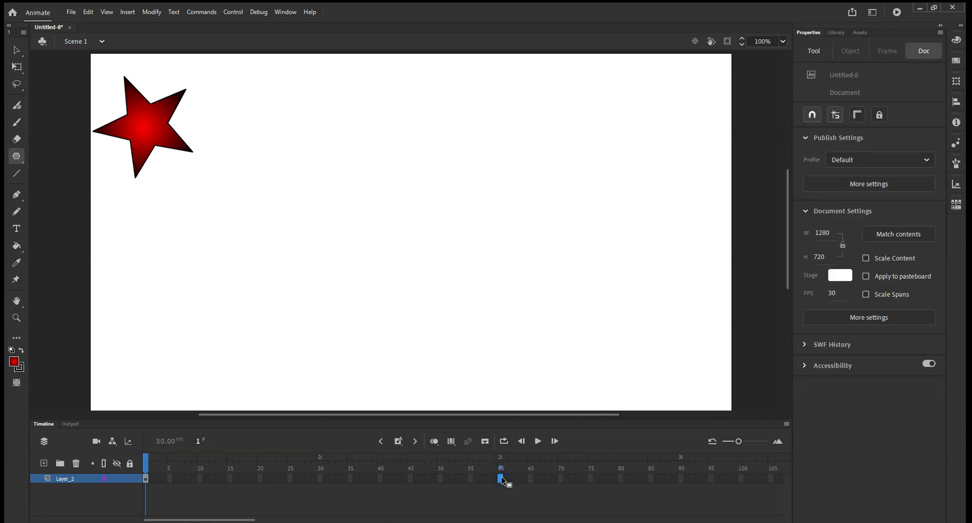
{"action": "right_click", "coordinate": [502, 479]}
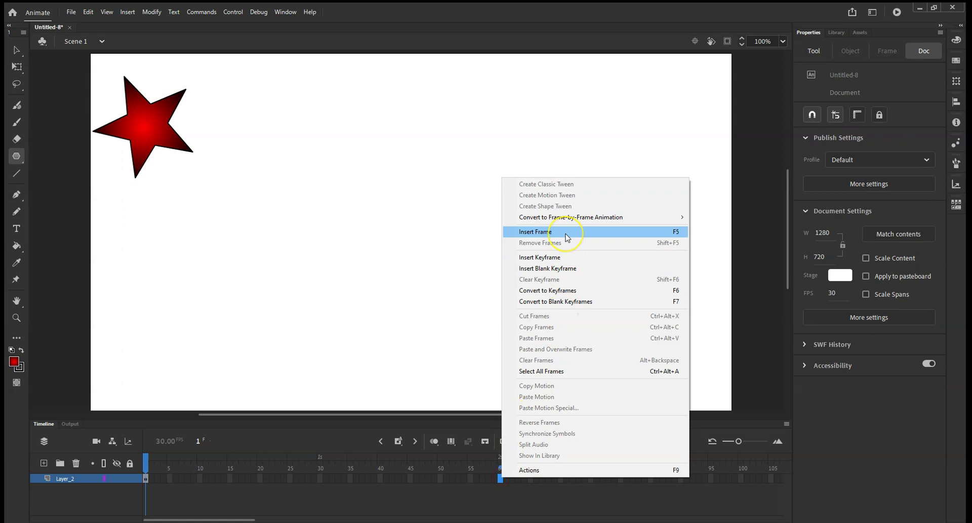
{"action": "left_click", "coordinate": [565, 234]}
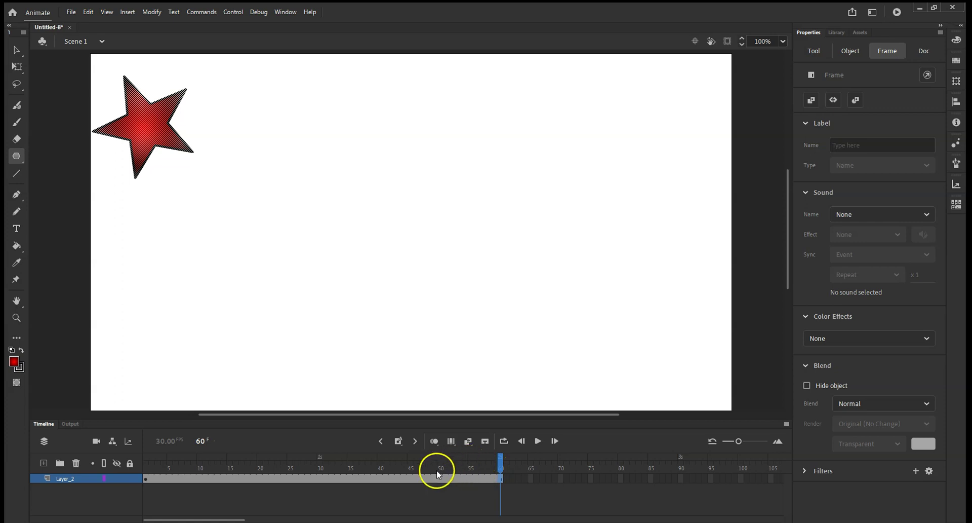
Create a motion tween on the star's layer and accept converting the star to a symbol.
{"action": "right_click", "coordinate": [262, 478]}
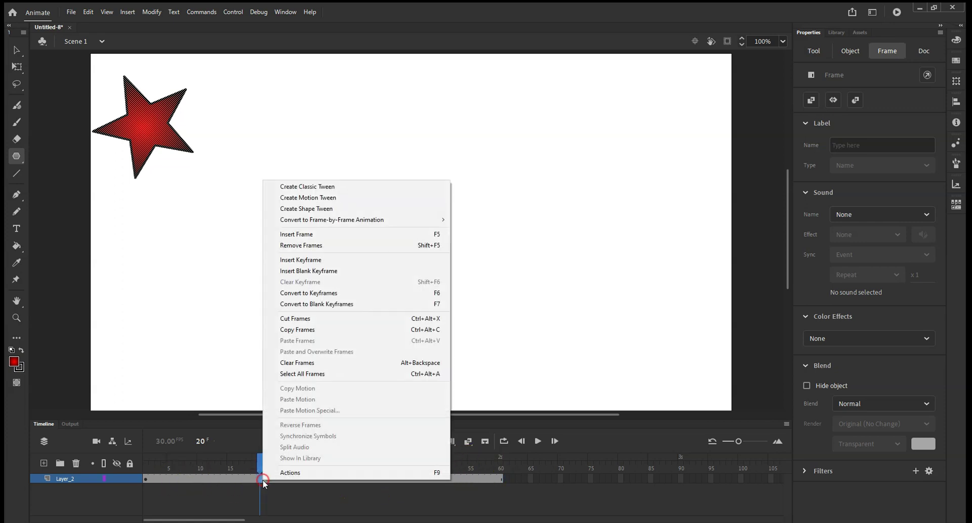
{"action": "left_click", "coordinate": [327, 198]}
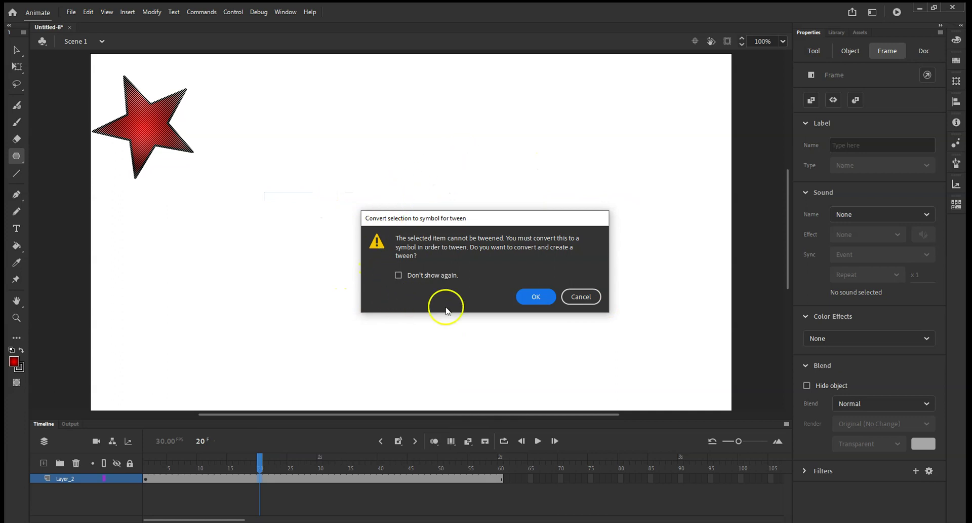
{"action": "left_click", "coordinate": [536, 299]}
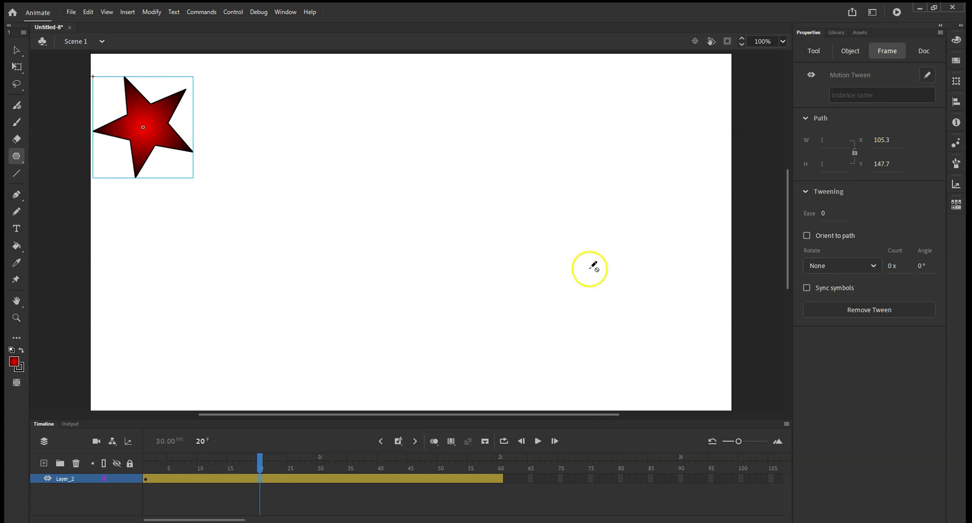
At frame 60, move the star to the stage's right side, at about X 981, Y 343.
{"action": "left_click_drag", "start_coordinate": [260, 458], "coordinate": [144, 466]}
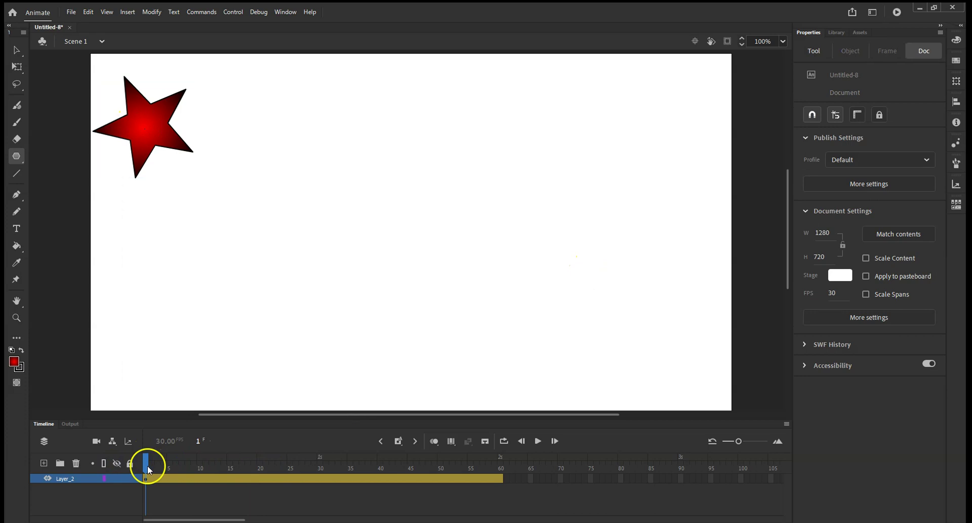
{"action": "left_click_drag", "start_coordinate": [147, 464], "coordinate": [501, 448]}
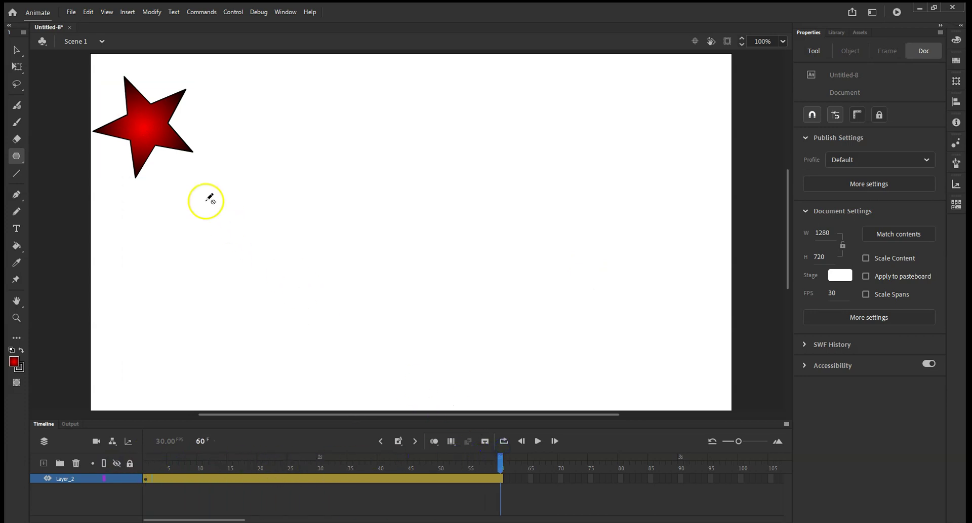
{"action": "left_click", "coordinate": [19, 51]}
{"action": "left_click", "coordinate": [151, 133]}
{"action": "left_click_drag", "start_coordinate": [149, 122], "coordinate": [640, 276]}
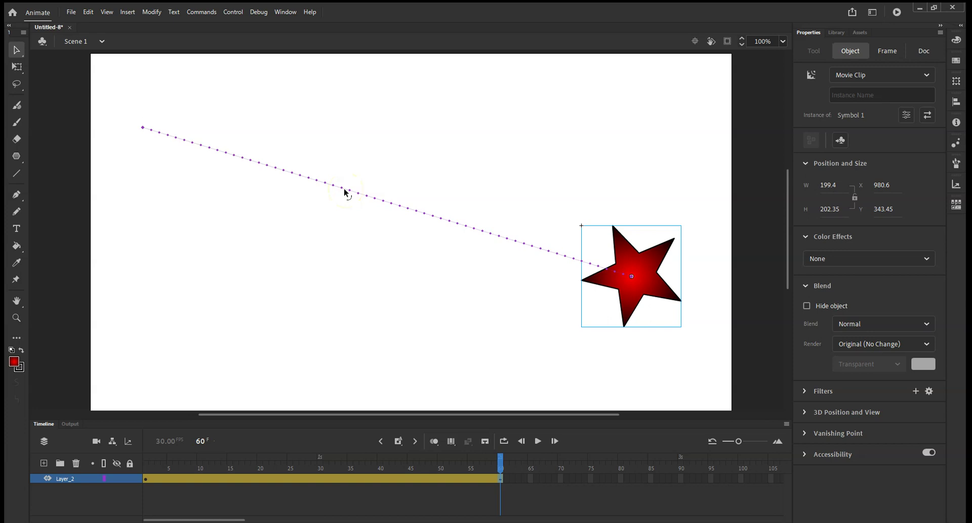
Bend the star's straight motion path into a deep downward curve and play the animation.
{"action": "left_click_drag", "start_coordinate": [343, 191], "coordinate": [298, 294]}
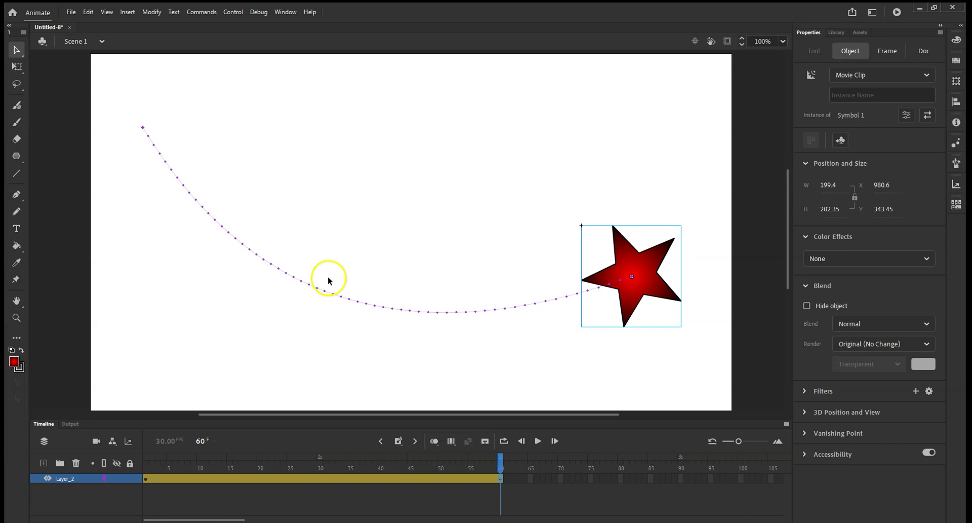
{"action": "left_click_drag", "start_coordinate": [230, 233], "coordinate": [224, 235]}
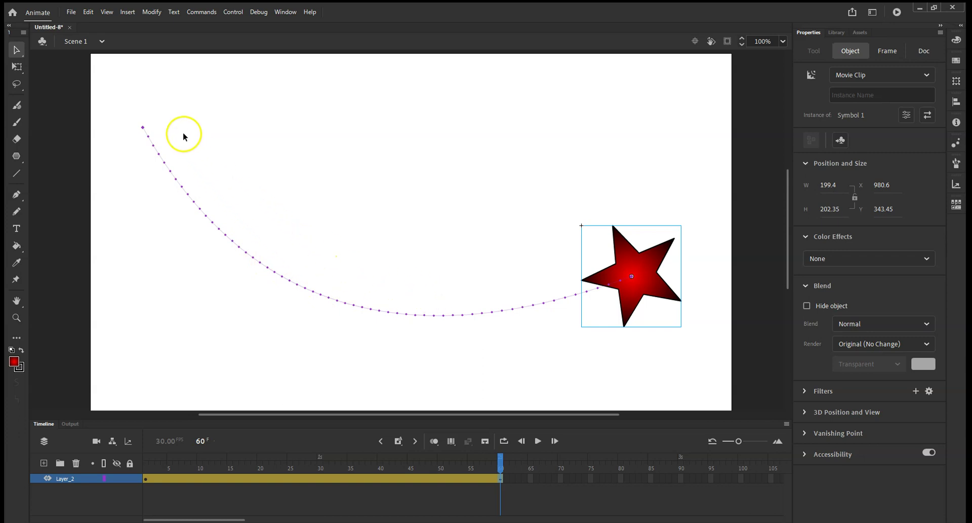
{"action": "left_click", "coordinate": [538, 441]}
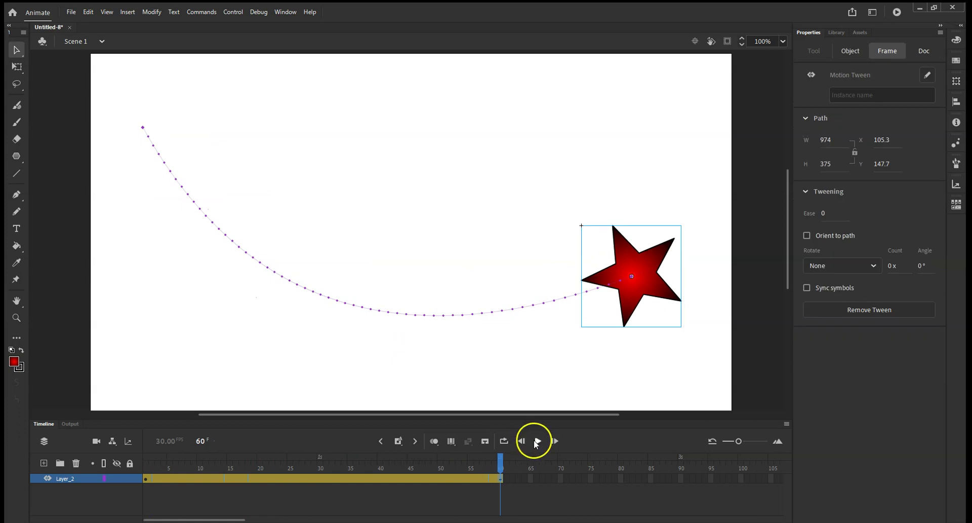
{"action": "left_click", "coordinate": [529, 412]}
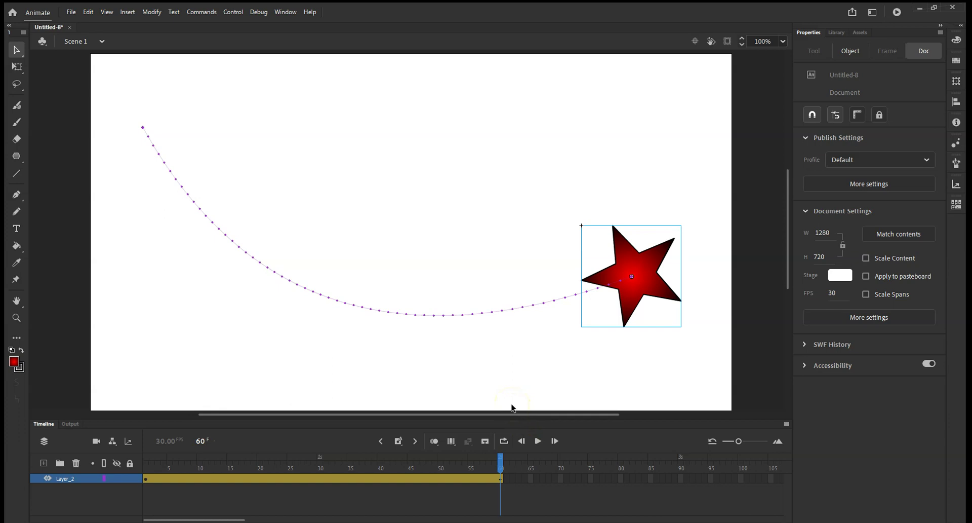
At frame 20, move the star up and right to about X 349, Y 239.
{"action": "left_click", "coordinate": [502, 461]}
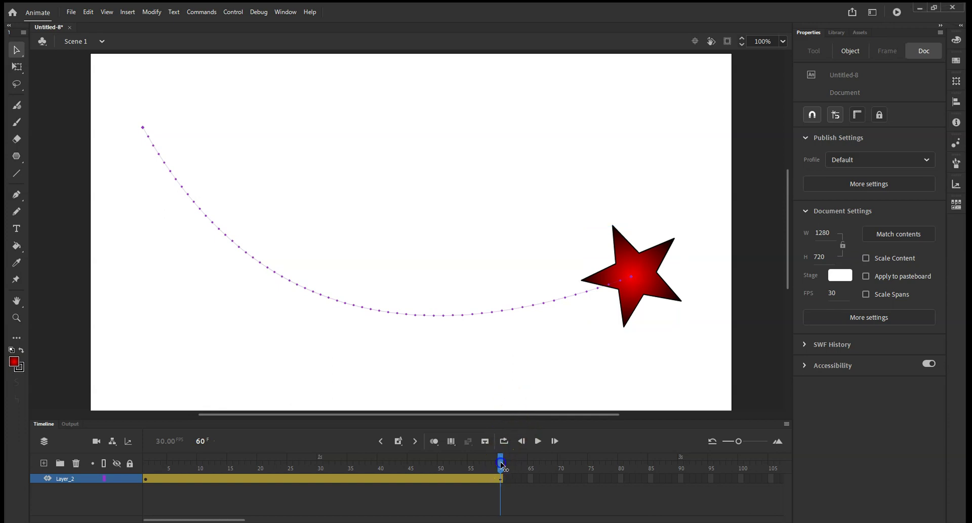
{"action": "left_click_drag", "start_coordinate": [504, 462], "coordinate": [259, 478]}
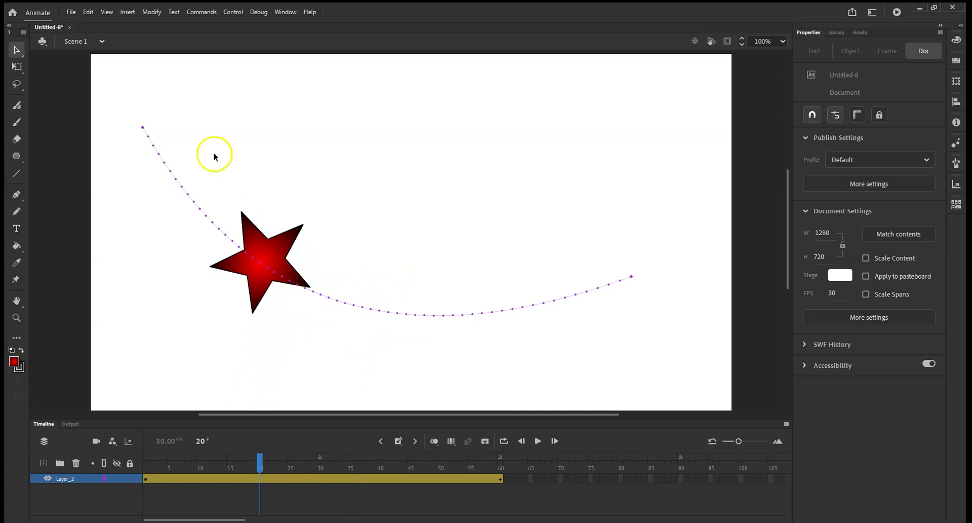
{"action": "left_click_drag", "start_coordinate": [279, 251], "coordinate": [337, 206]}
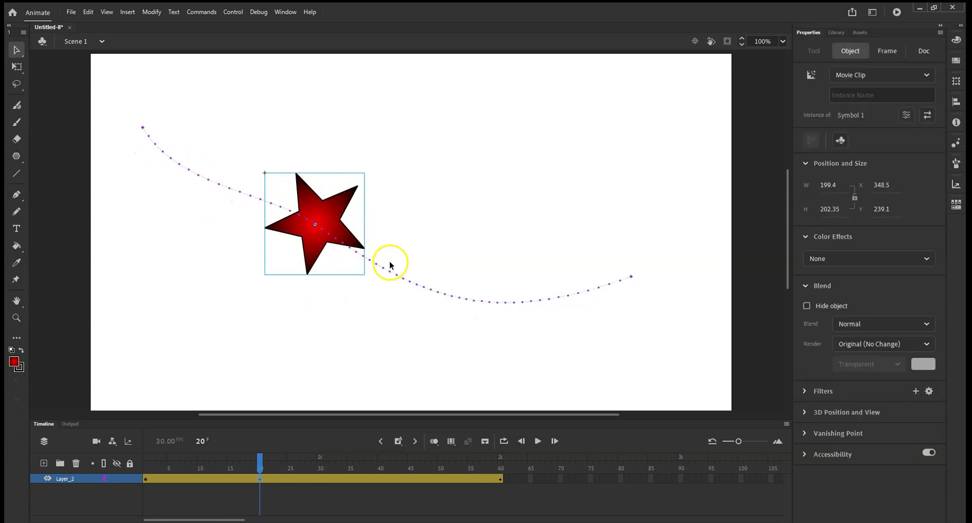
At frame 40, move the star down near the stage's lower edge, to about X 567, Y 496.
{"action": "left_click_drag", "start_coordinate": [263, 460], "coordinate": [381, 460]}
{"action": "left_click", "coordinate": [464, 300]}
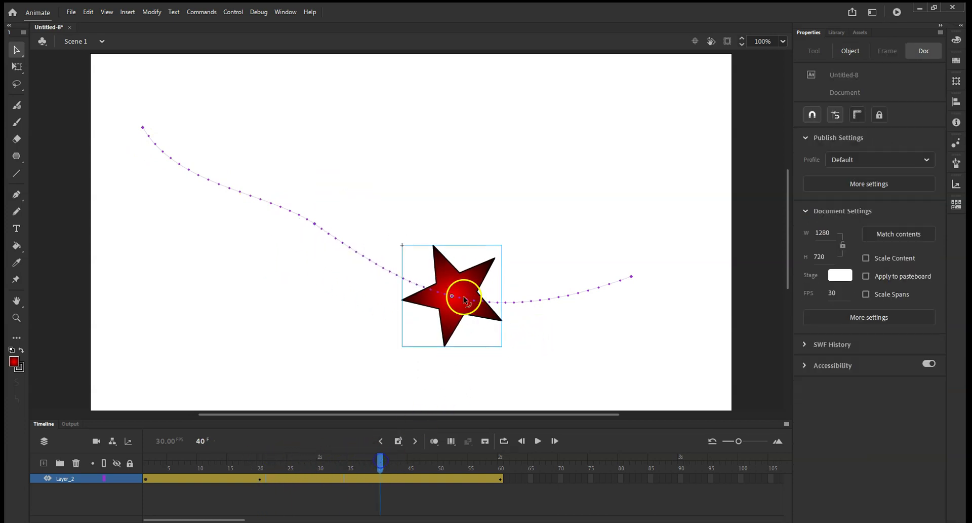
{"action": "left_click_drag", "start_coordinate": [446, 314], "coordinate": [418, 375]}
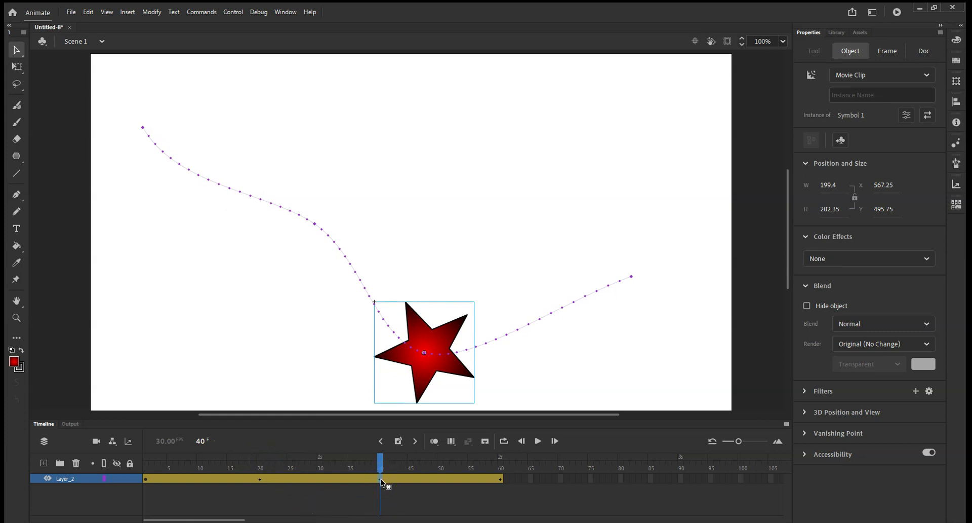
{"action": "left_click", "coordinate": [396, 437]}
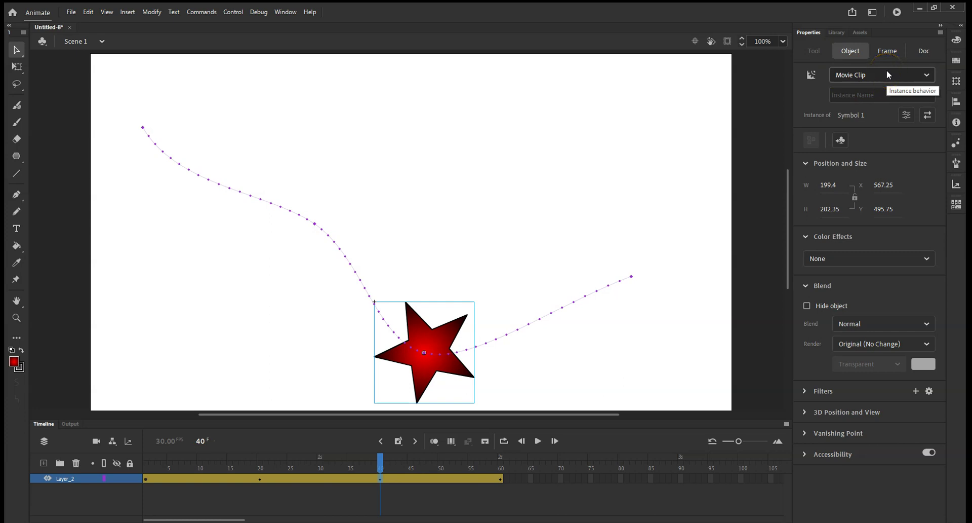
Switch the star instance's behavior to Graphic and back to Movie Clip.
{"action": "left_click", "coordinate": [852, 75]}
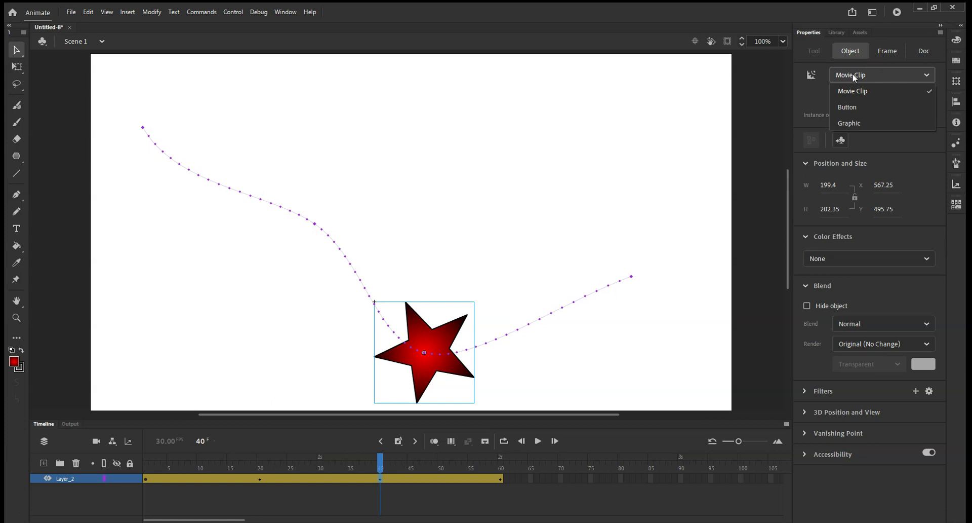
{"action": "left_click_drag", "start_coordinate": [855, 76], "coordinate": [852, 111]}
{"action": "left_click", "coordinate": [863, 120]}
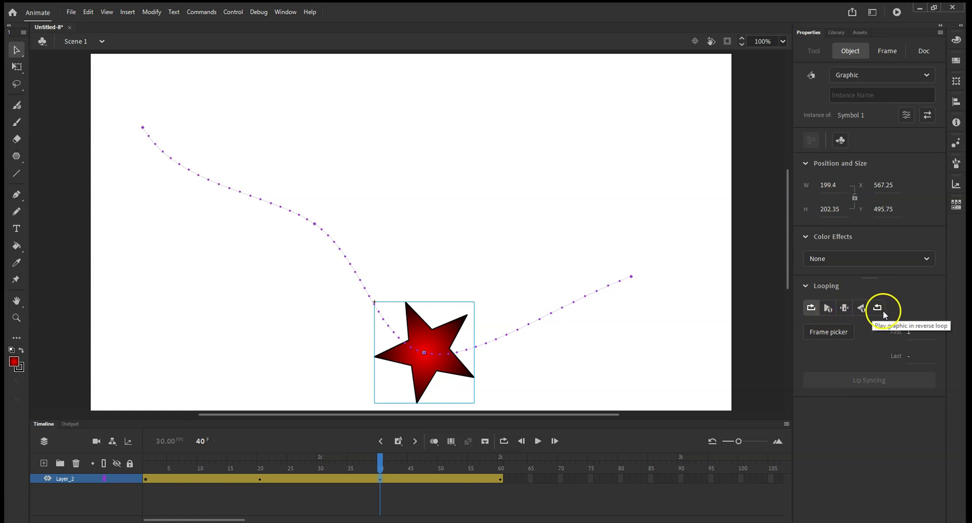
{"action": "left_click", "coordinate": [871, 77]}
{"action": "left_click", "coordinate": [863, 90]}
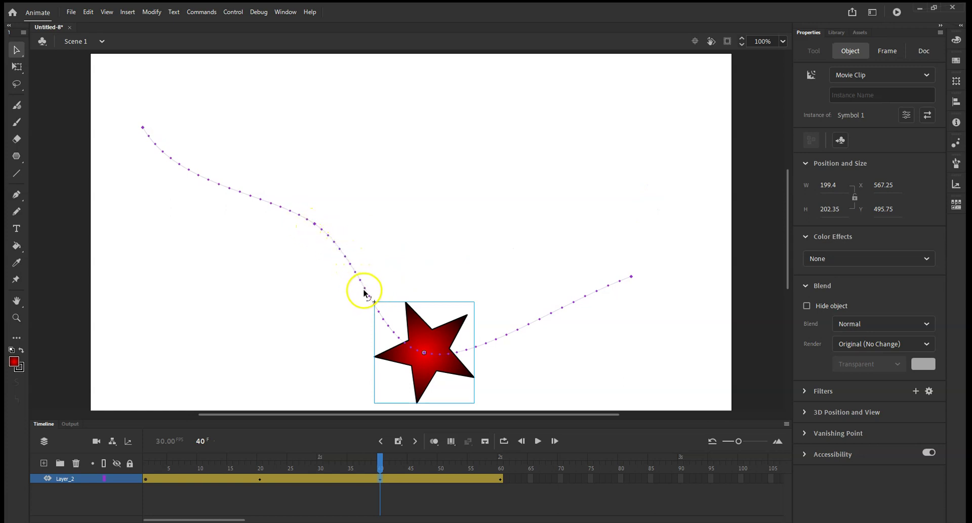
Bend the motion path before frame 20 and between frames 20 and 40 into waves, and check both keyframes.
{"action": "mouse_move", "coordinate": [351, 264]}
{"action": "left_mouse_down"}
{"action": "mouse_move", "coordinate": [396, 241]}
{"action": "mouse_move", "coordinate": [327, 274]}
{"action": "mouse_move", "coordinate": [304, 257]}
{"action": "mouse_move", "coordinate": [329, 276]}
{"action": "mouse_move", "coordinate": [336, 262]}
{"action": "left_mouse_up"}
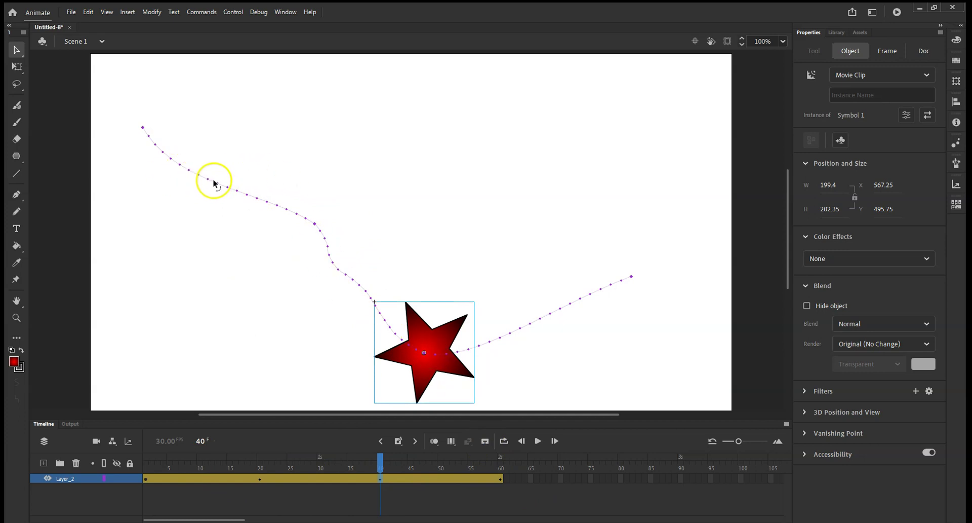
{"action": "left_click_drag", "start_coordinate": [208, 180], "coordinate": [217, 164]}
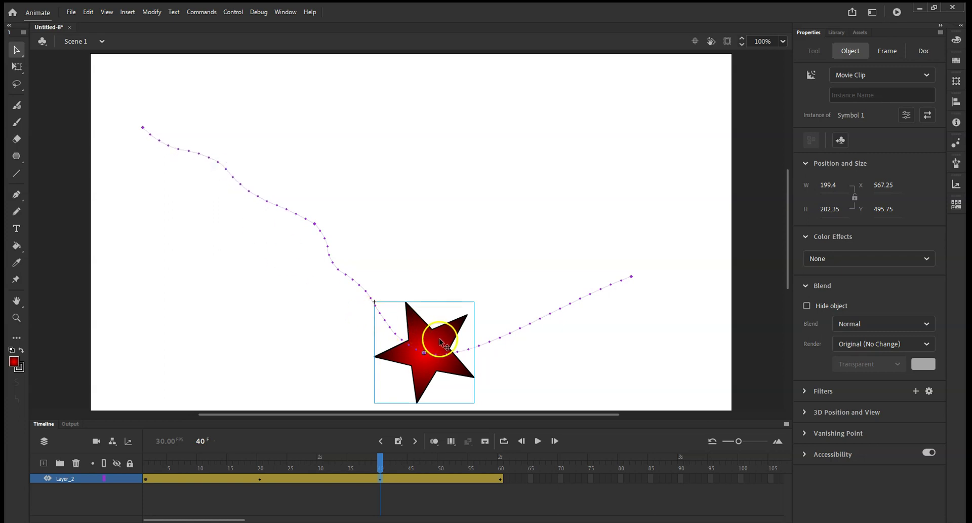
{"action": "left_click", "coordinate": [260, 479]}
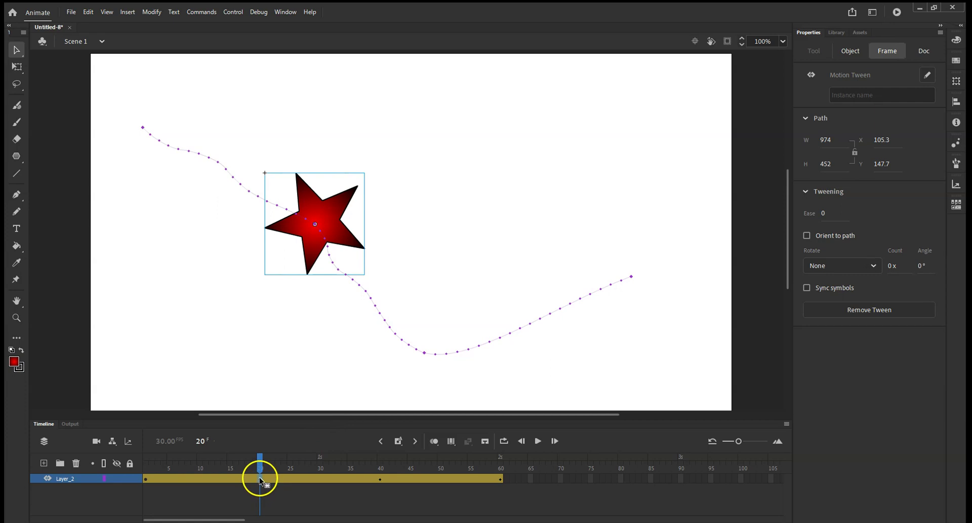
{"action": "left_click", "coordinate": [380, 479]}
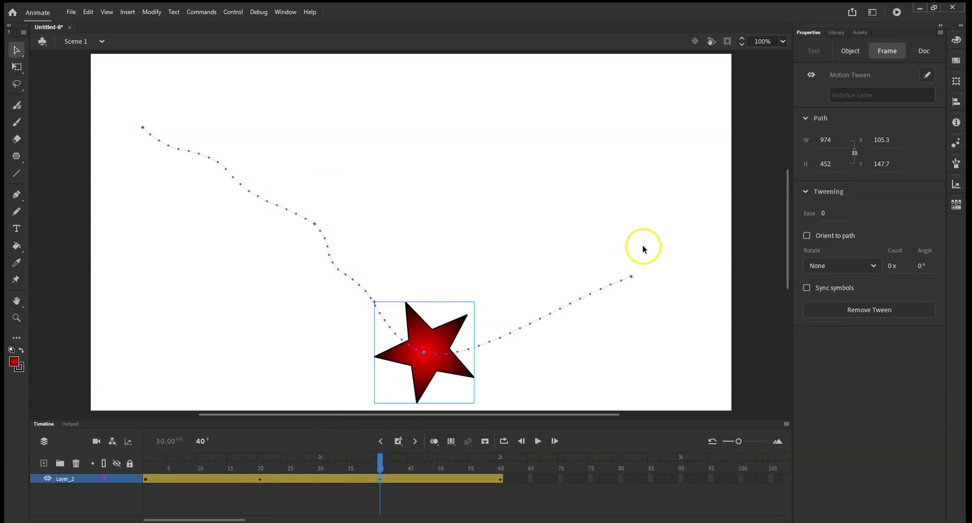
Try adjusting the motion tween's ease at frame 40 and play the animation.
{"action": "left_click", "coordinate": [428, 327]}
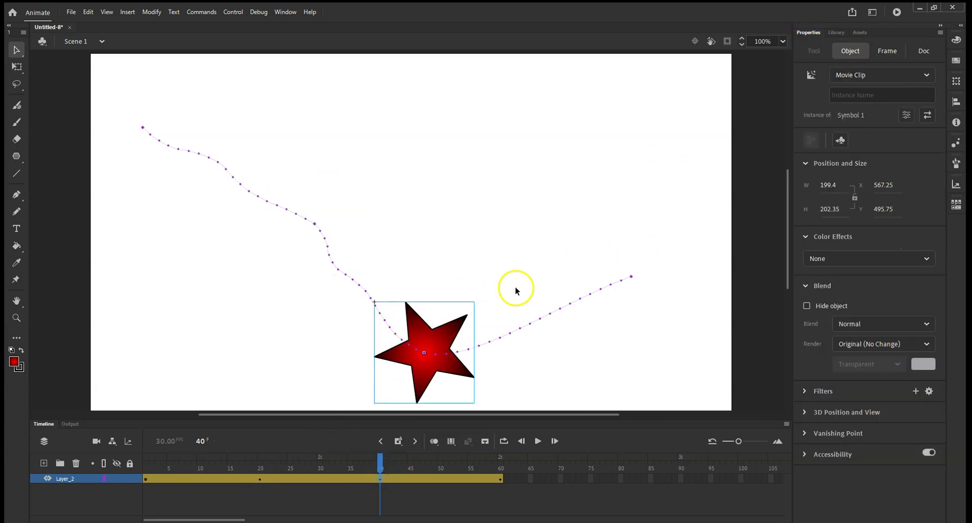
{"action": "left_click", "coordinate": [894, 52]}
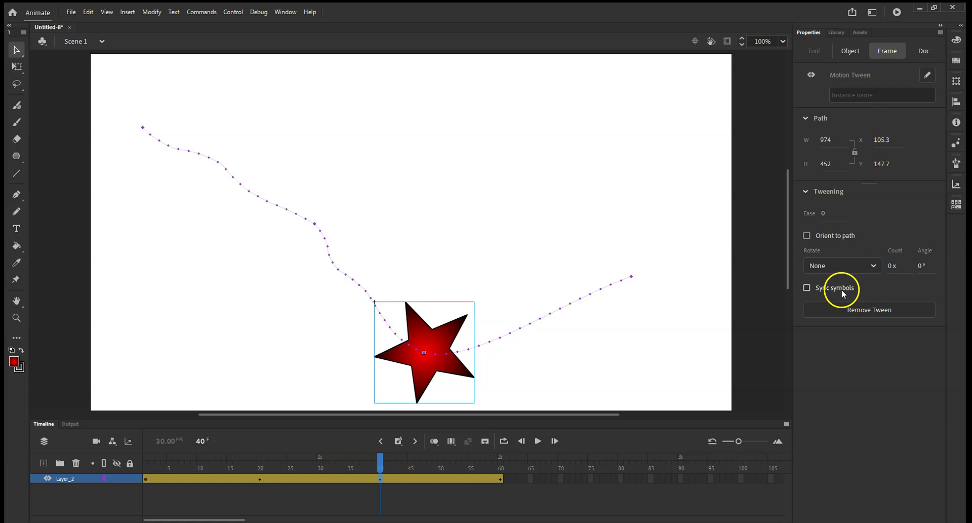
{"action": "left_click", "coordinate": [825, 214]}
{"action": "left_click_drag", "start_coordinate": [819, 214], "coordinate": [819, 217]}
{"action": "left_click_drag", "start_coordinate": [820, 217], "coordinate": [828, 216]}
{"action": "left_click", "coordinate": [826, 217]}
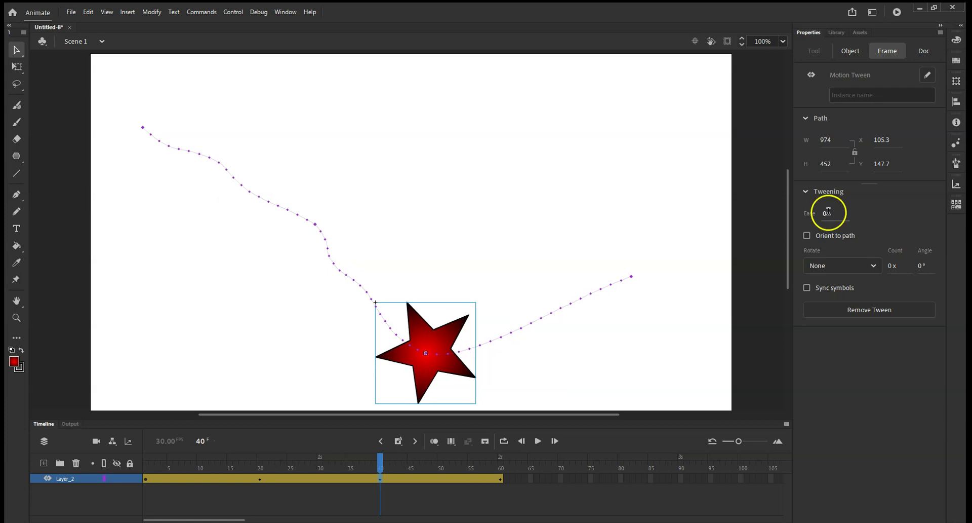
{"action": "left_click", "coordinate": [538, 440]}
{"action": "left_click", "coordinate": [538, 440]}
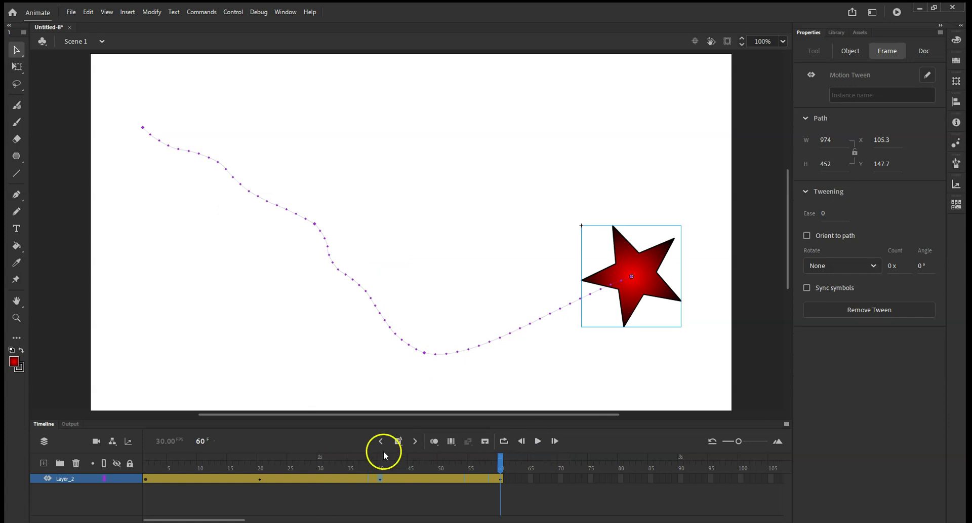
At frame 20, set the motion tween's ease to 10 and play the animation from frame 1.
{"action": "left_click", "coordinate": [260, 478]}
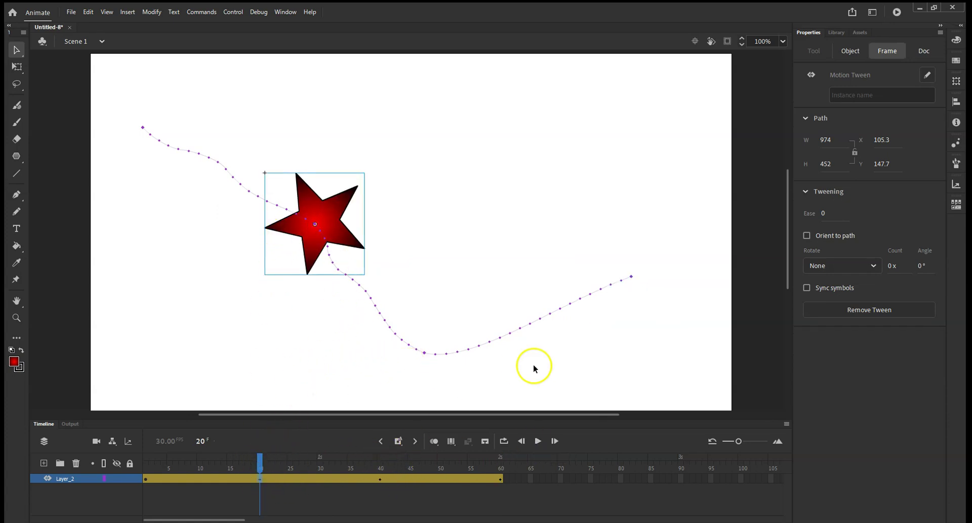
{"action": "left_click", "coordinate": [824, 213]}
{"action": "left_click_drag", "start_coordinate": [832, 214], "coordinate": [834, 217]}
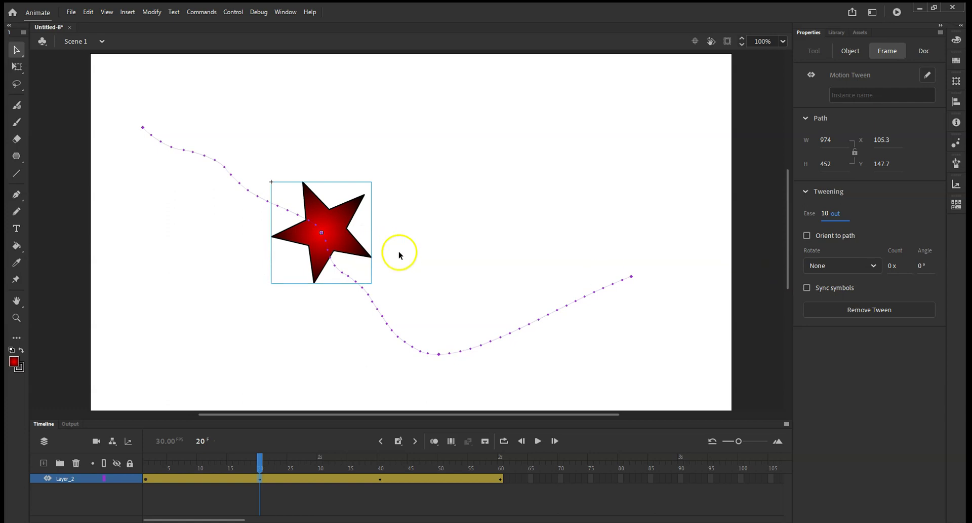
{"action": "left_click", "coordinate": [145, 458]}
{"action": "left_click", "coordinate": [538, 441]}
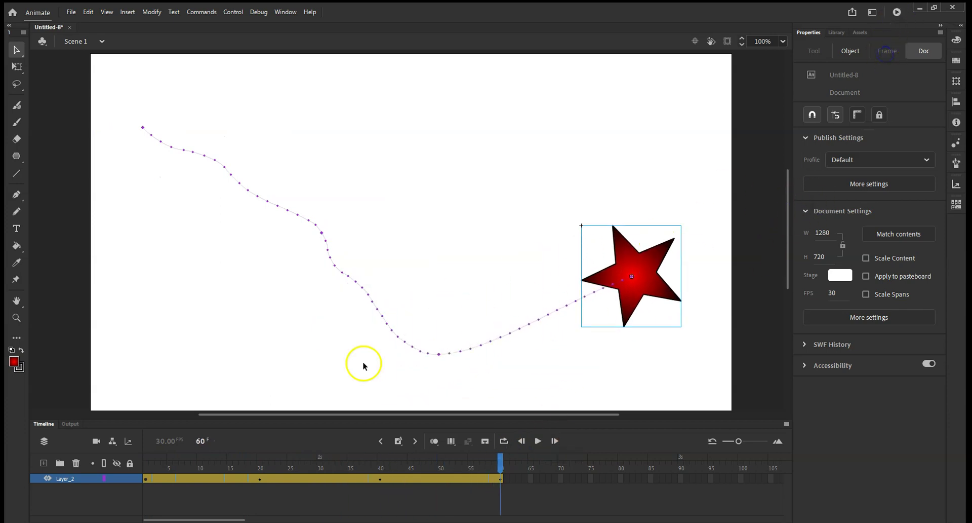
With the frame 40 keyframe selected, set the tween's ease to 50, play from frame 1, and return to frame 40.
{"action": "left_click", "coordinate": [380, 477]}
{"action": "left_click", "coordinate": [826, 215]}
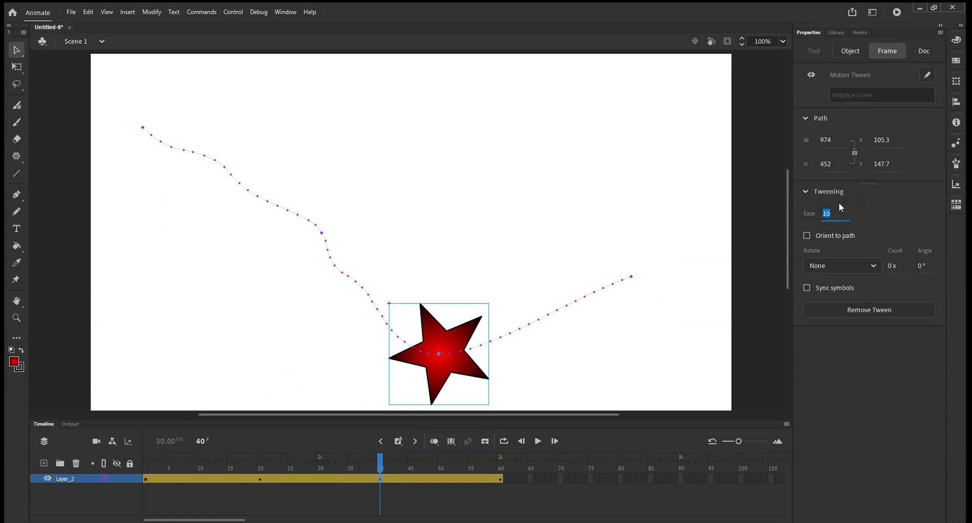
{"action": "type", "text": "50"}
{"action": "left_click", "coordinate": [869, 218]}
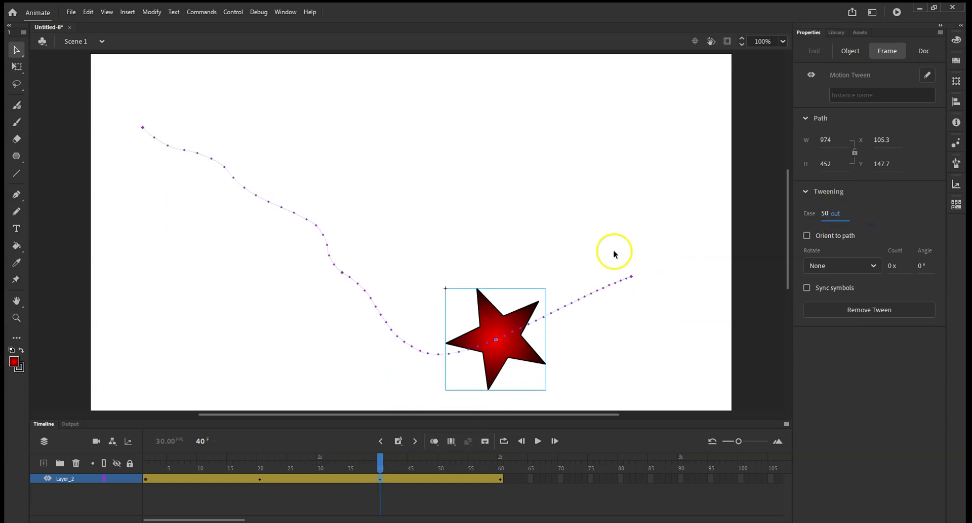
{"action": "left_click", "coordinate": [146, 465]}
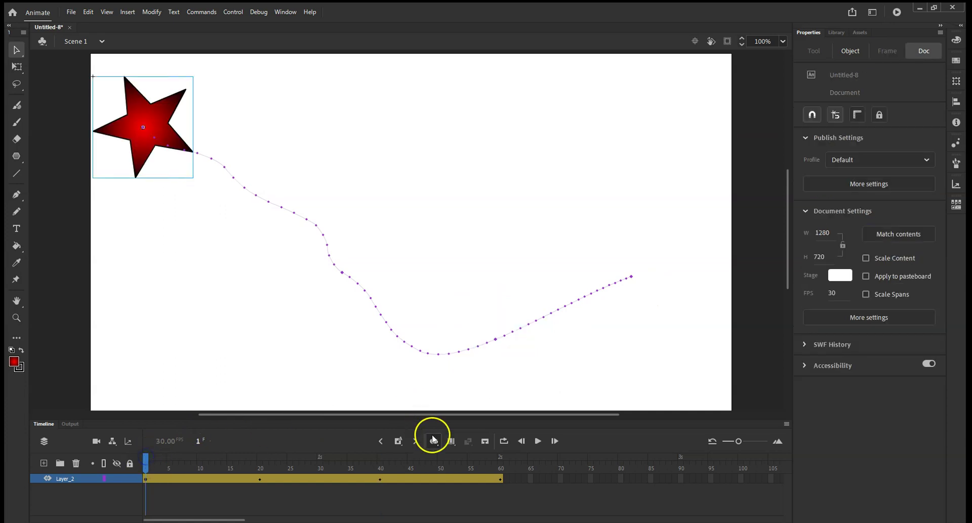
{"action": "left_click", "coordinate": [533, 442]}
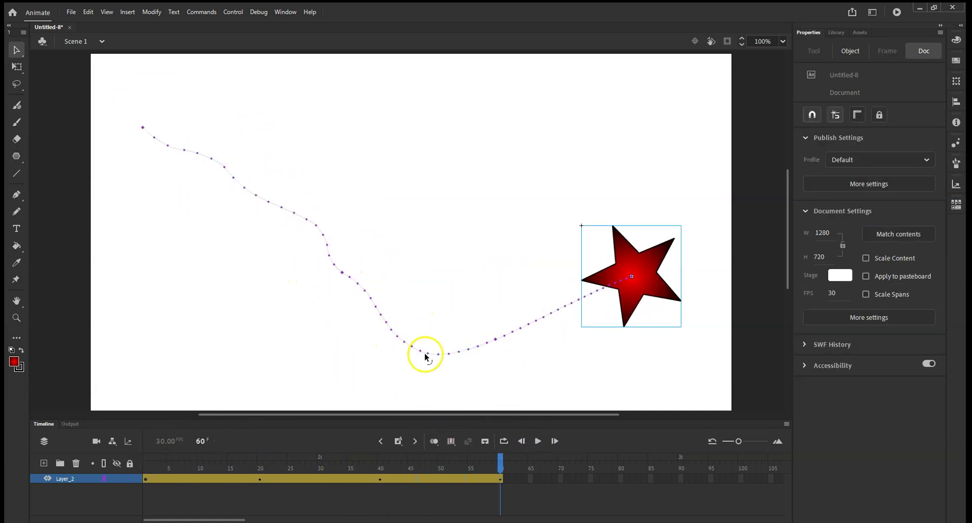
{"action": "left_click", "coordinate": [379, 478]}
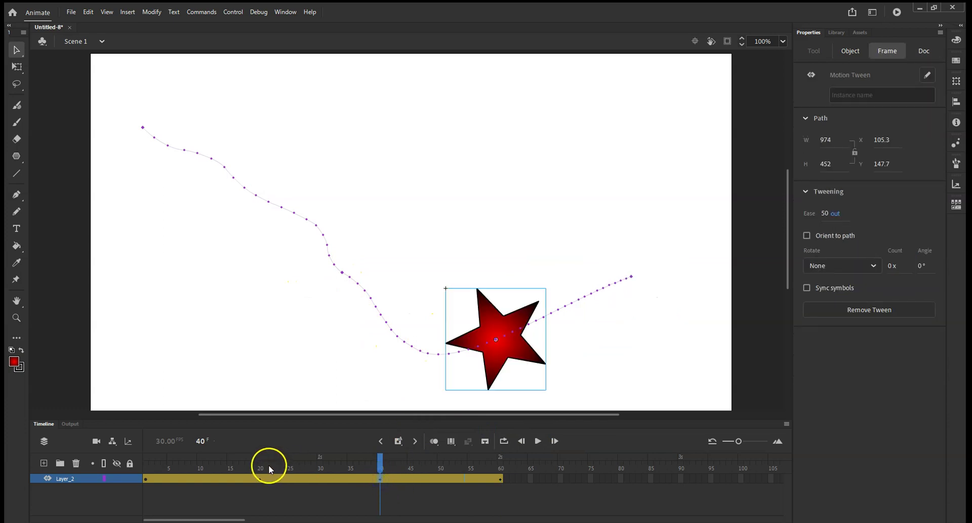
At the frame 20 keyframe, set the motion tween to rotate clockwise with an angle of 30°.
{"action": "left_click", "coordinate": [258, 478]}
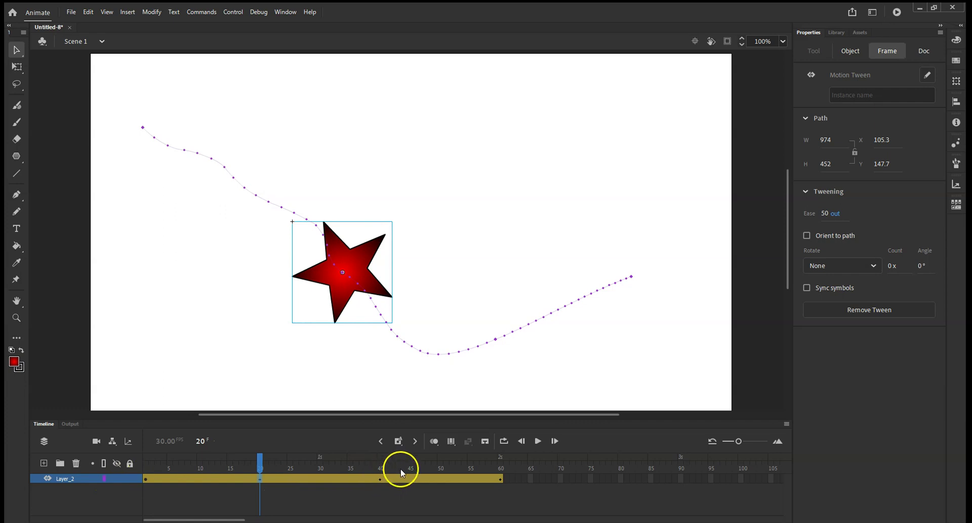
{"action": "left_click", "coordinate": [867, 266]}
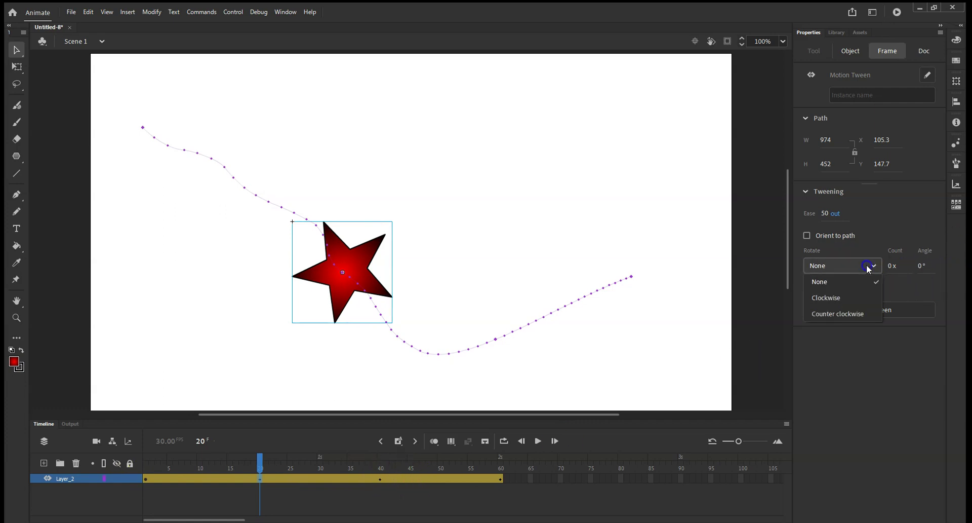
{"action": "left_click", "coordinate": [851, 297]}
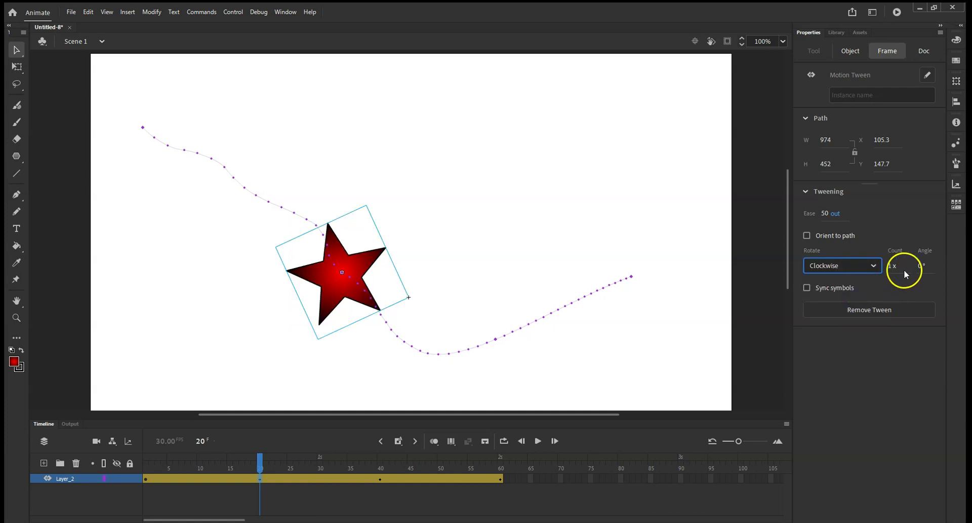
{"action": "left_click", "coordinate": [925, 265]}
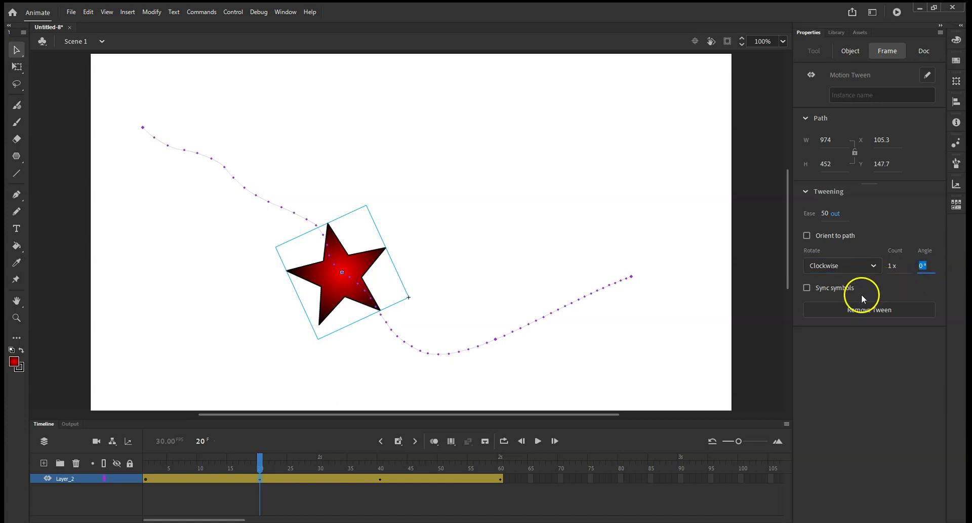
{"action": "type", "text": "30"}
{"action": "left_click", "coordinate": [820, 343]}
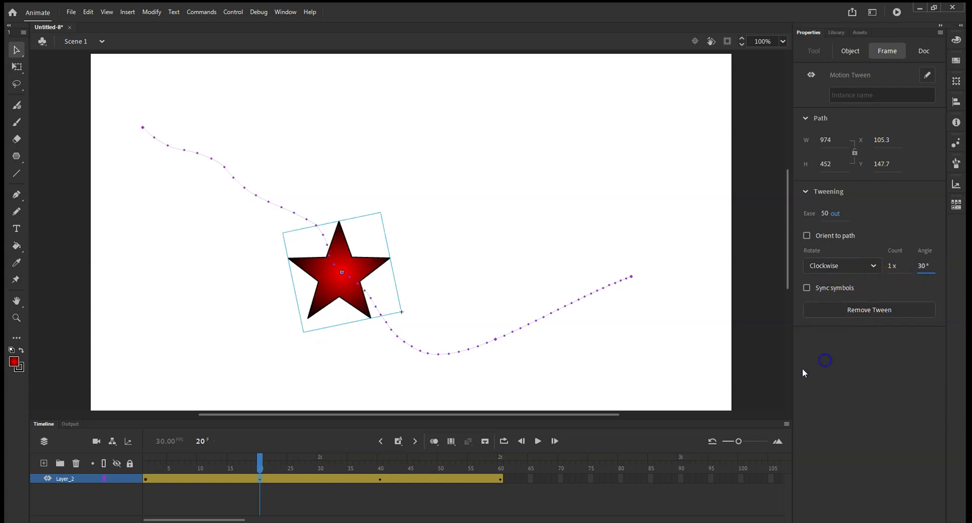
Play the rotating star animation from frame 1 to check the clockwise rotation along the path.
{"action": "left_click_drag", "start_coordinate": [263, 464], "coordinate": [130, 509]}
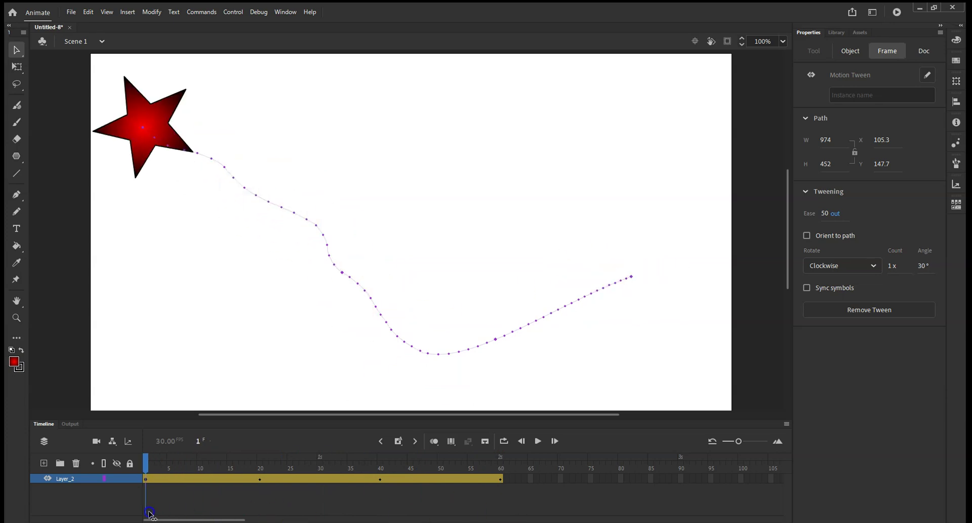
{"action": "left_click", "coordinate": [537, 441]}
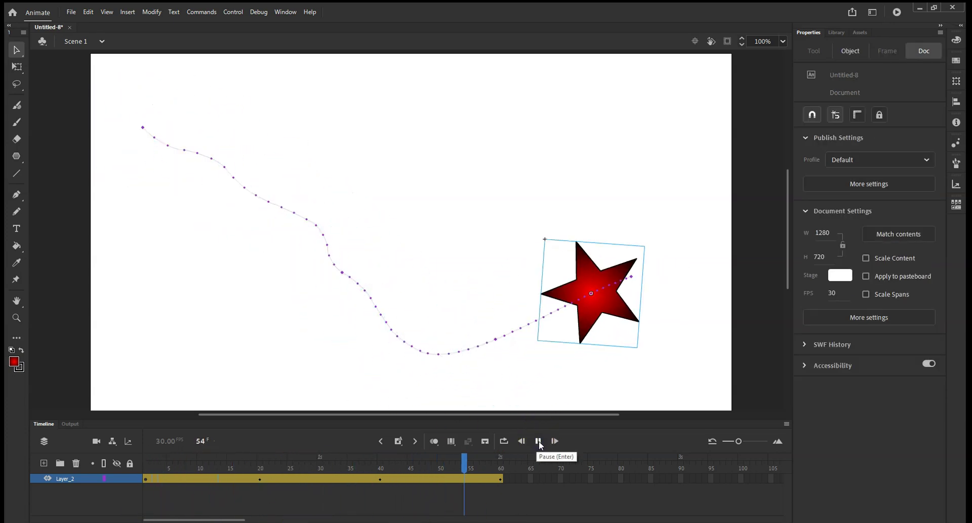
{"action": "left_click", "coordinate": [538, 441]}
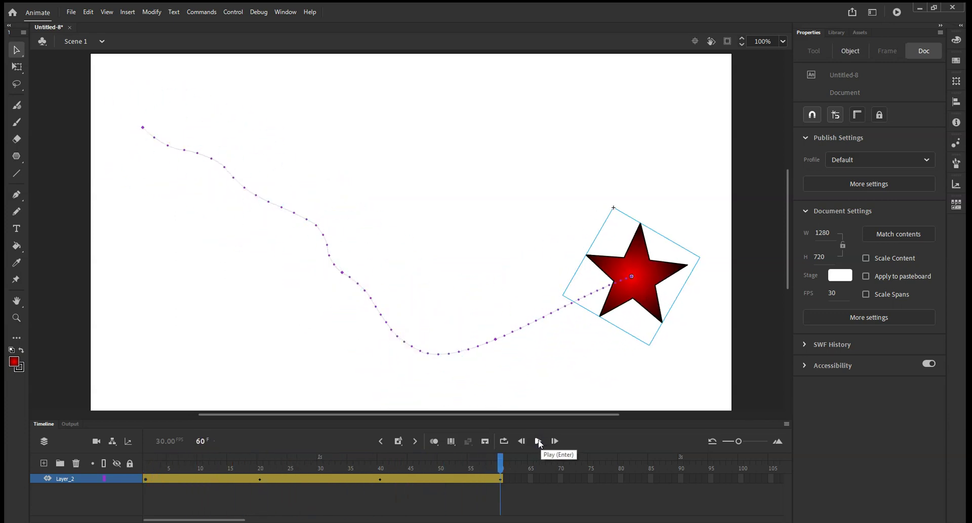
Play the animation in a loop over frames 1 to 60, and turn looping off and stop playback.
{"action": "left_click", "coordinate": [504, 441]}
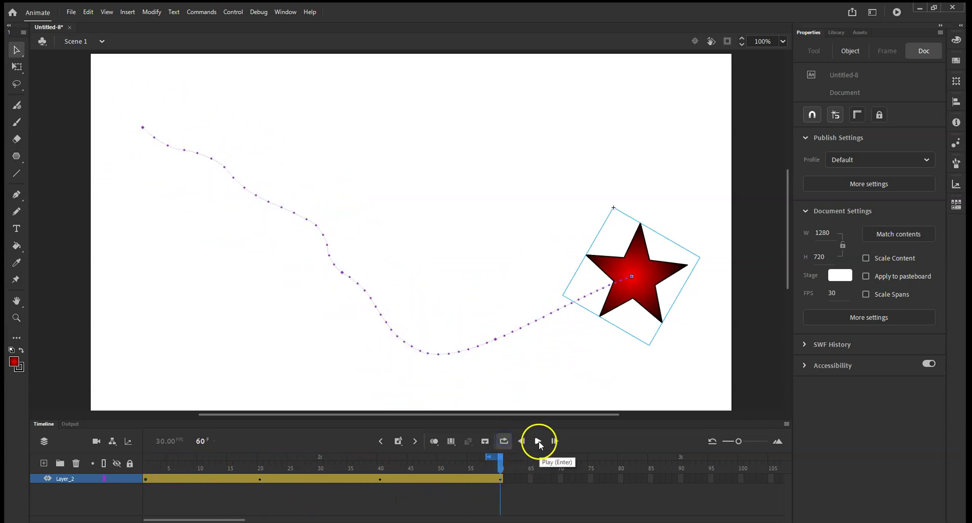
{"action": "left_click_drag", "start_coordinate": [491, 454], "coordinate": [117, 454]}
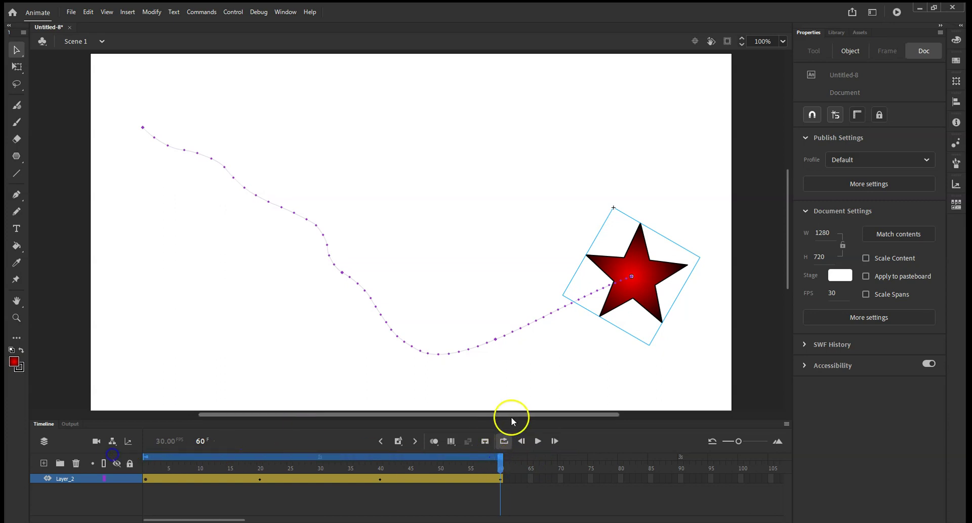
{"action": "left_click", "coordinate": [538, 441]}
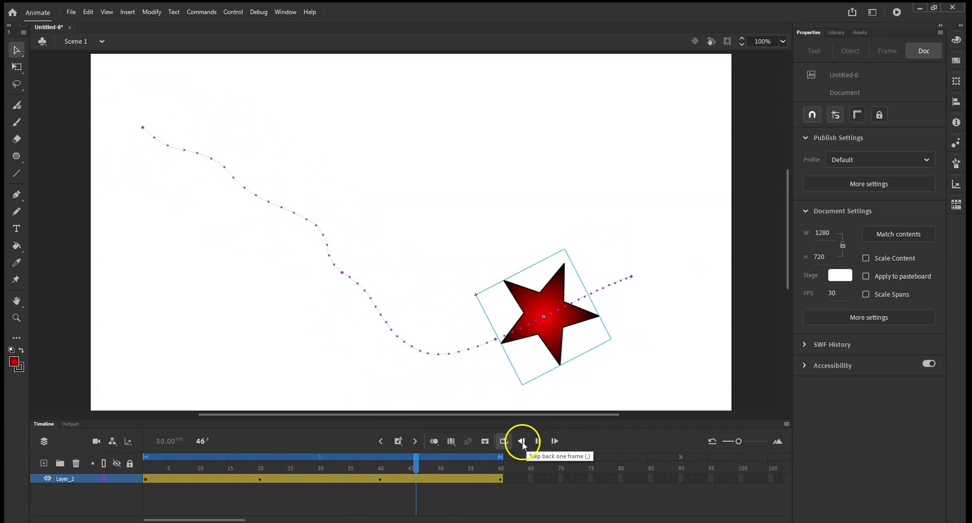
{"action": "left_click", "coordinate": [504, 441]}
{"action": "left_click", "coordinate": [538, 440]}
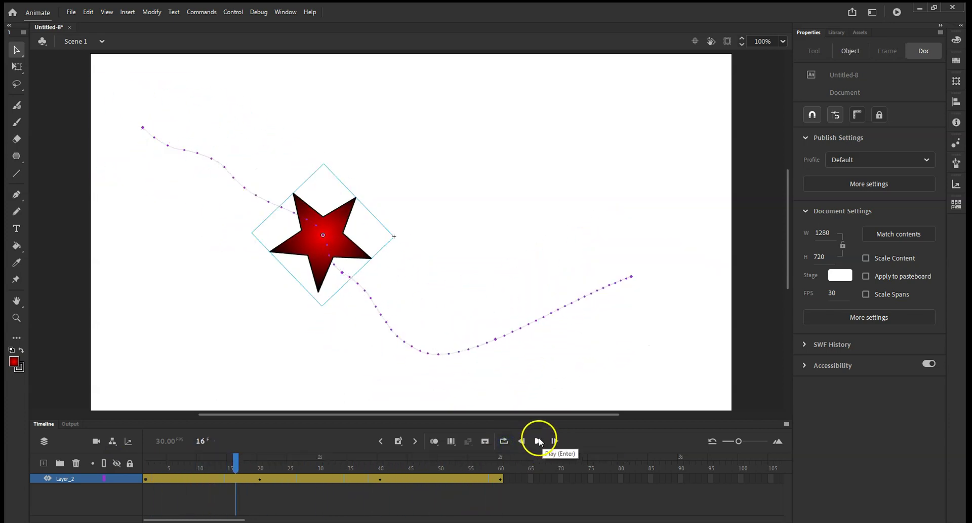